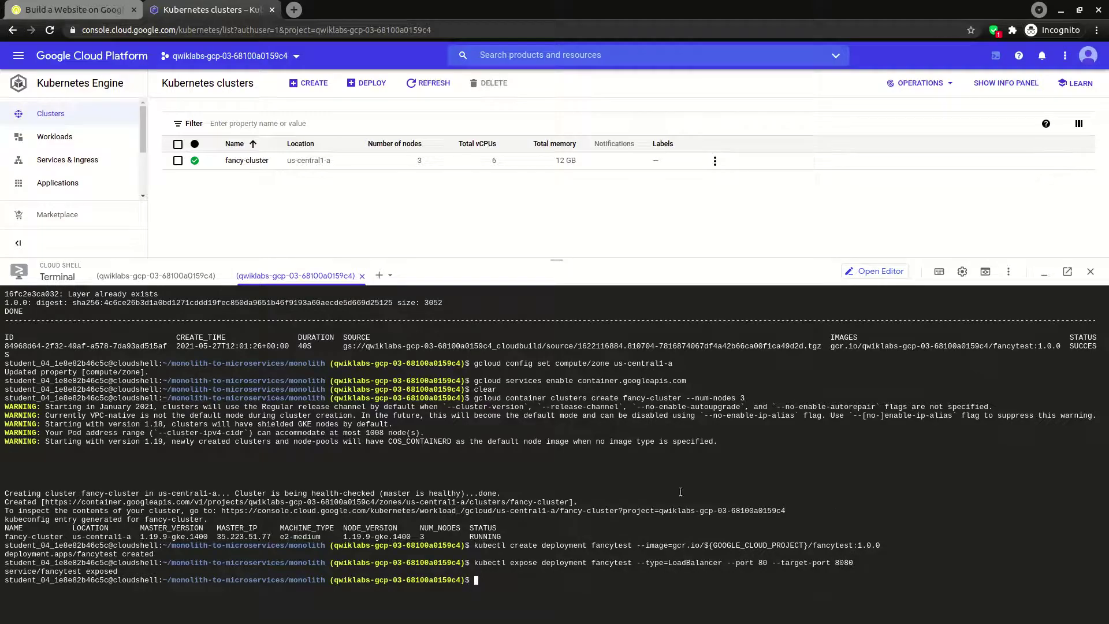
# - Review the lab's instructions for deploying the fancytest container and exposing it on the required ports
pyautogui.click(69, 9)
pyautogui.scroll(4, 542, 463)
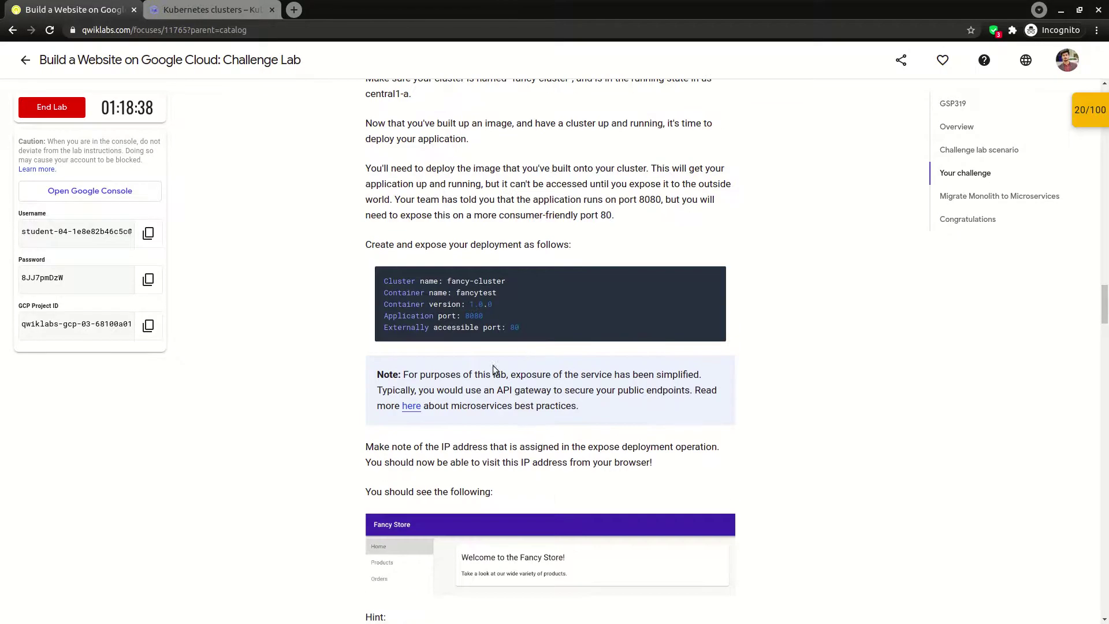
pyautogui.scroll(1, 502, 381)
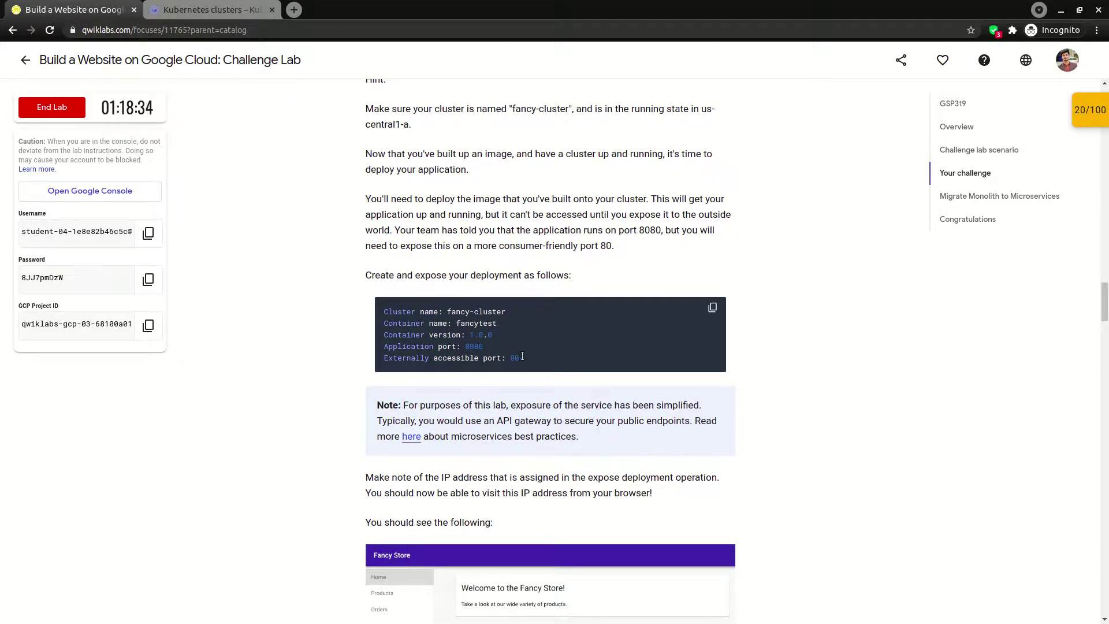
pyautogui.scroll(2, 531, 379)
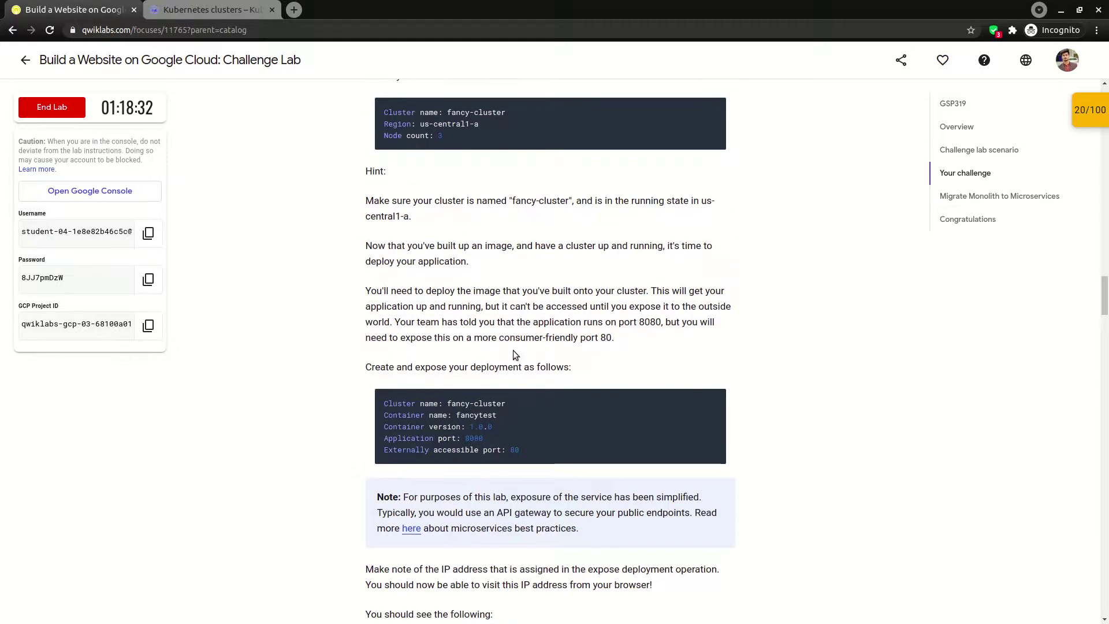
pyautogui.scroll(1, 513, 353)
pyautogui.scroll(-1, 513, 350)
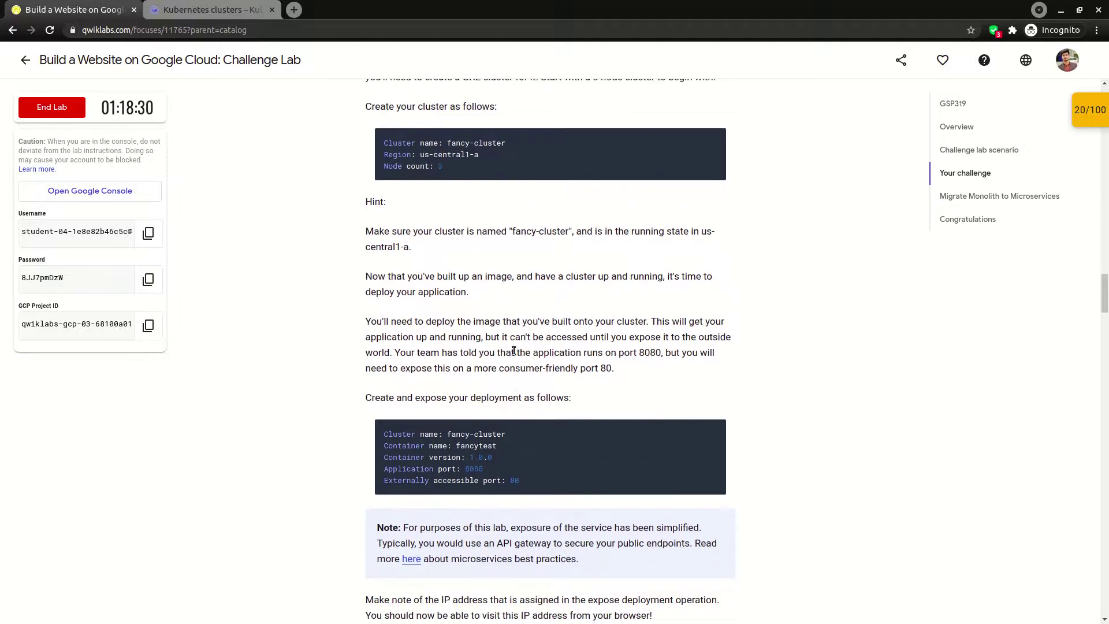
pyautogui.scroll(-2, 514, 350)
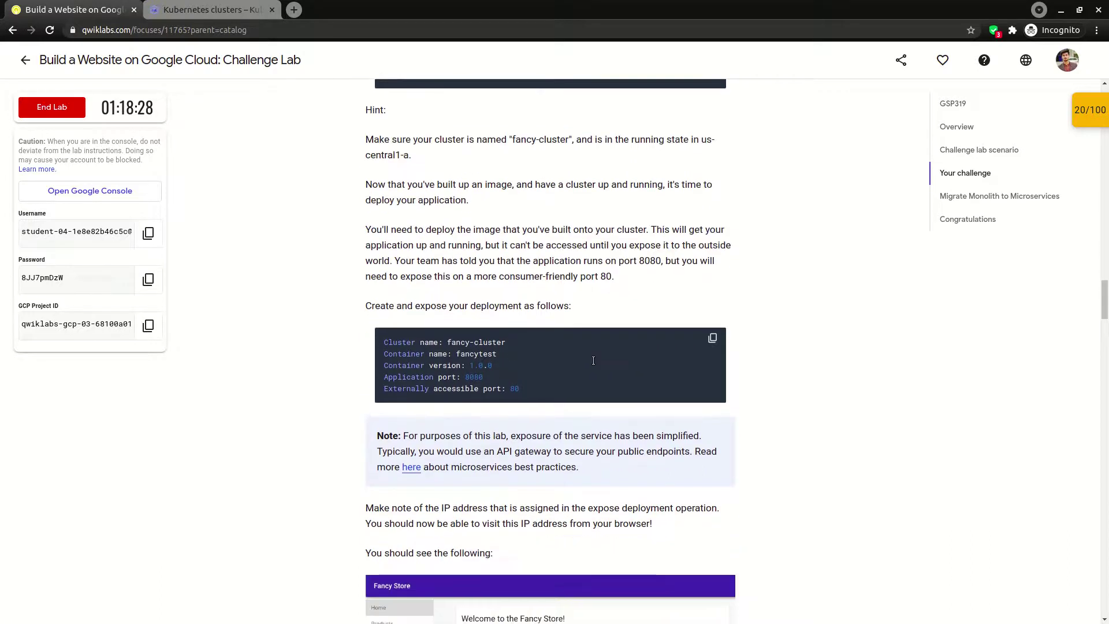
pyautogui.scroll(-5, 593, 360)
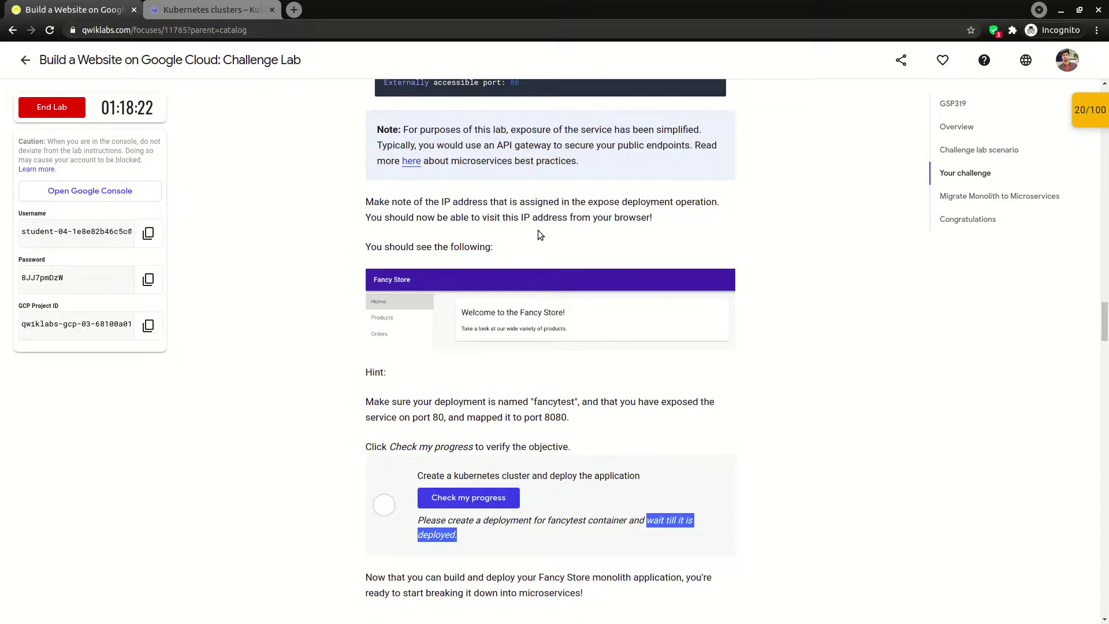
# - Try to open localhost:8080 in a new browser tab and close that tab
pyautogui.click(293, 10)
pyautogui.write('localhost:3000')
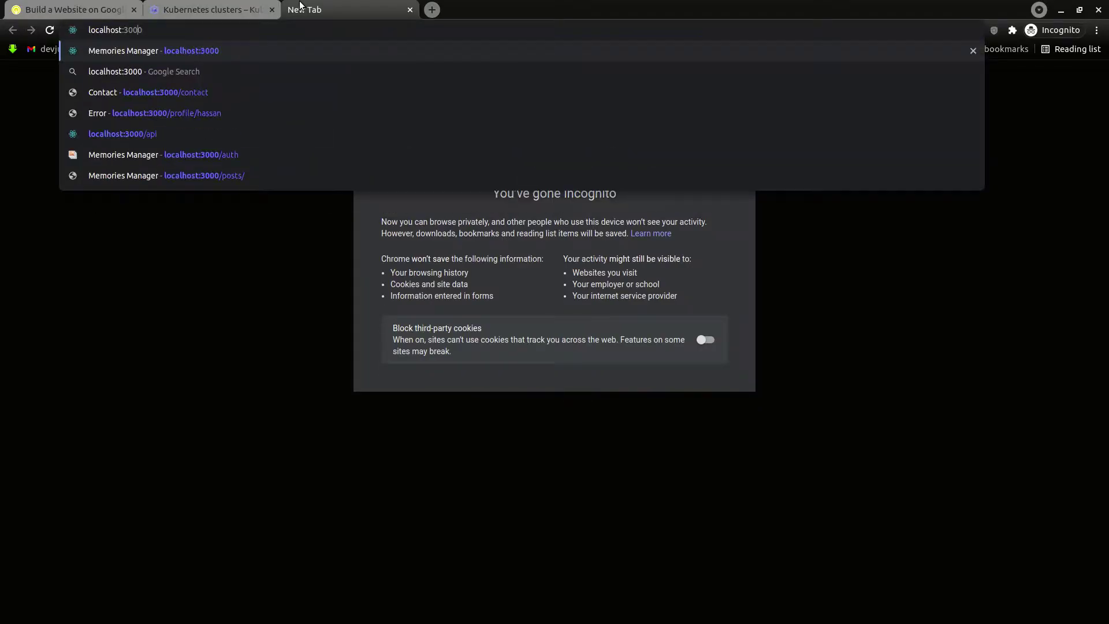
pyautogui.press('BackSpace')
pyautogui.press('BackSpace')
pyautogui.press('BackSpace')
pyautogui.press('BackSpace')
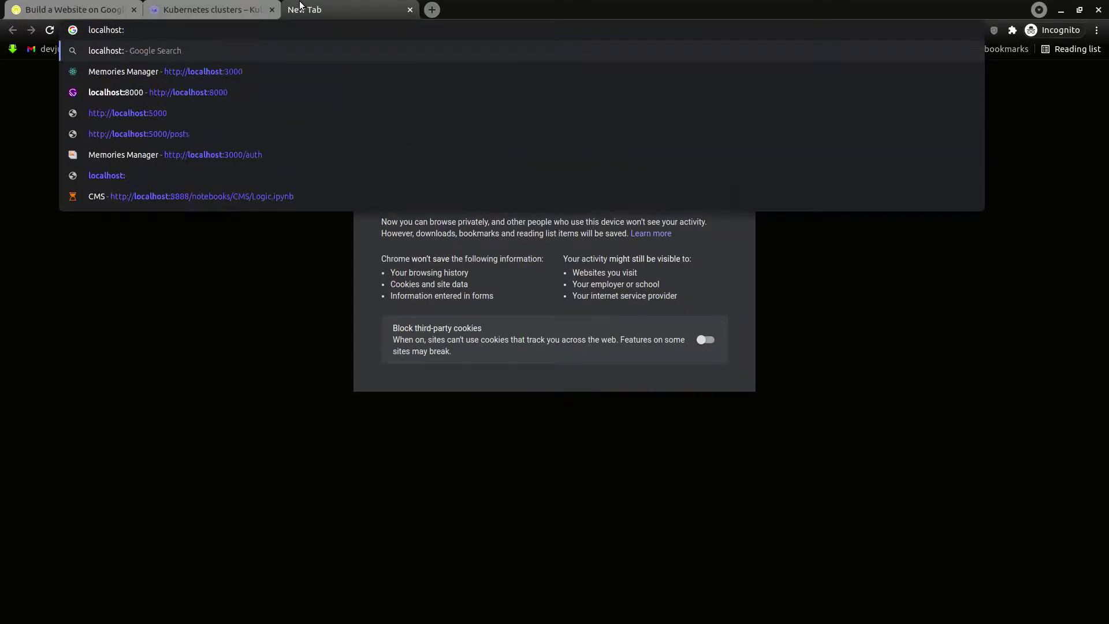
pyautogui.write('8080')
pyautogui.press('Return')
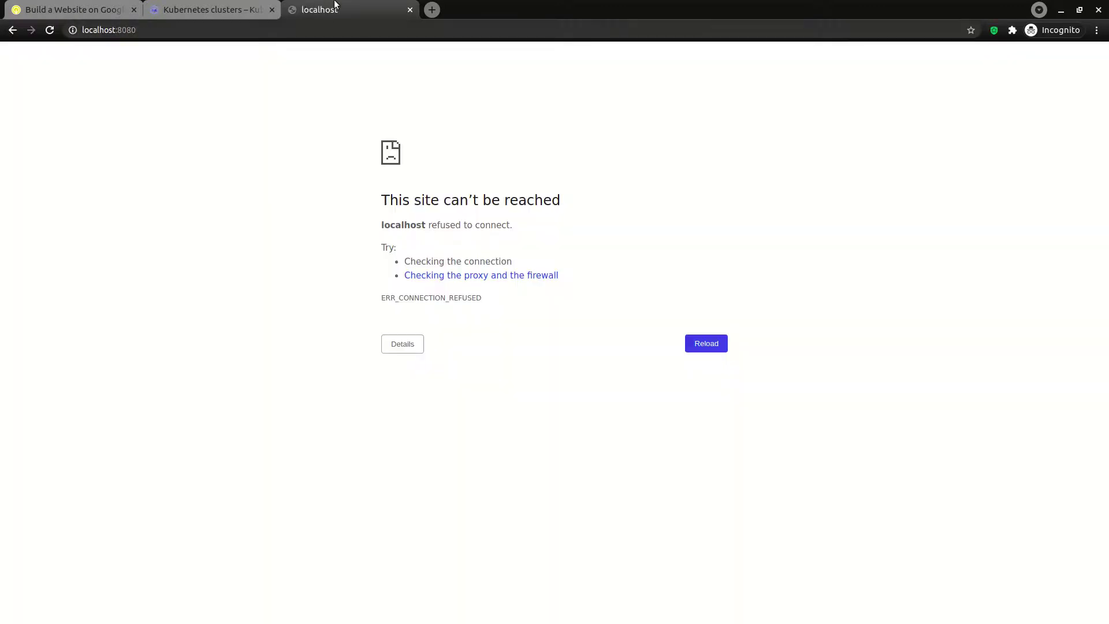
pyautogui.click(410, 10)
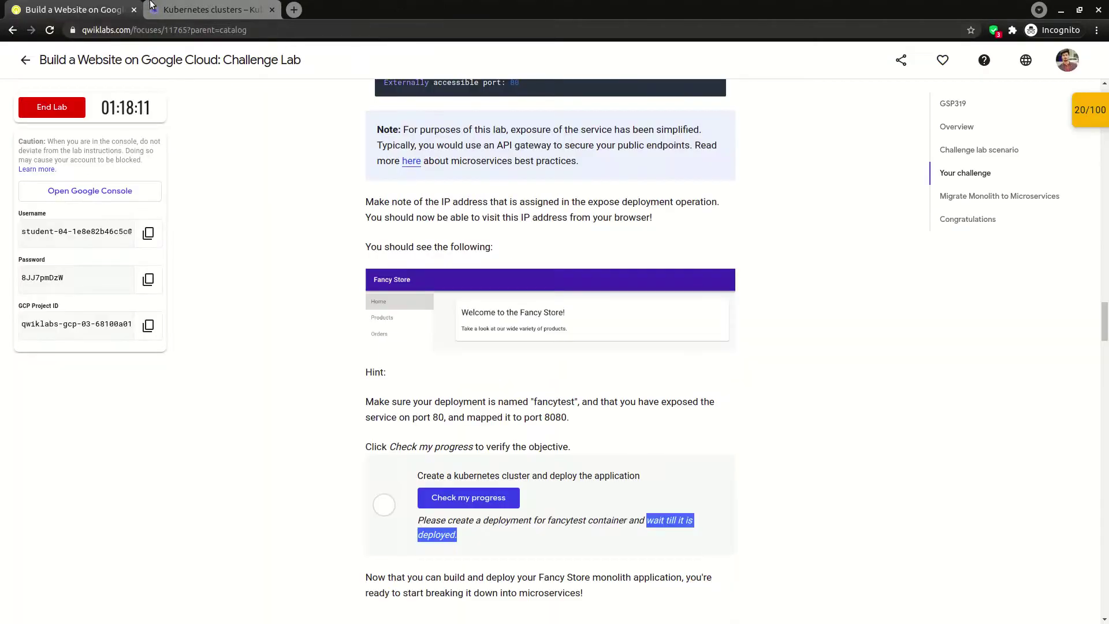
# - Check the lab progress for the objective of creating a Kubernetes cluster and deploying the application
pyautogui.scroll(-2, 419, 355)
pyautogui.click(302, 329)
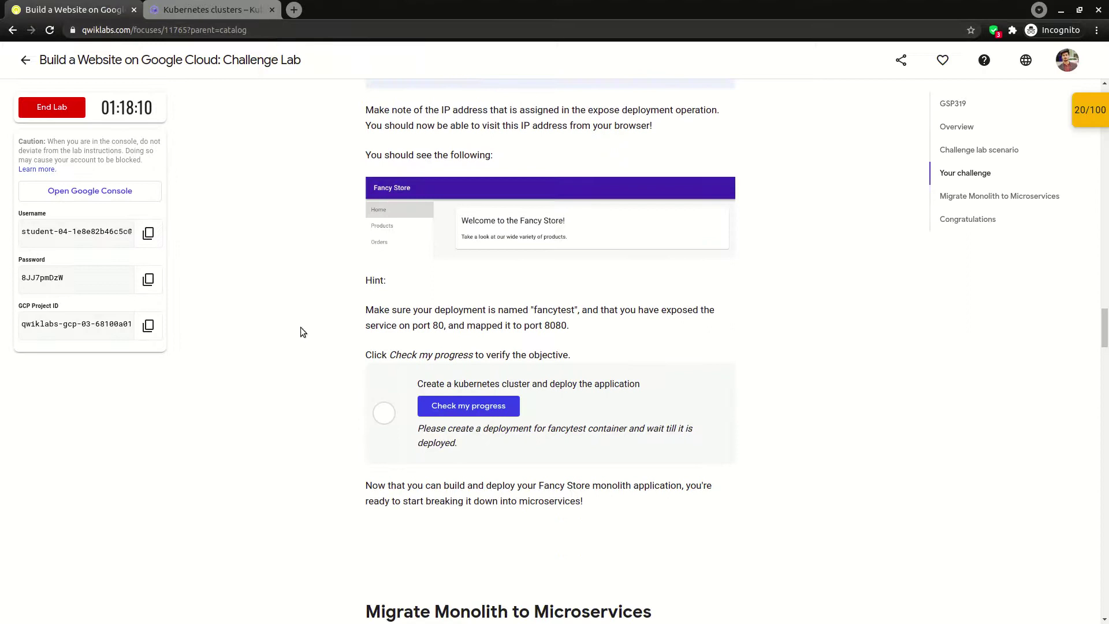
pyautogui.click(503, 405)
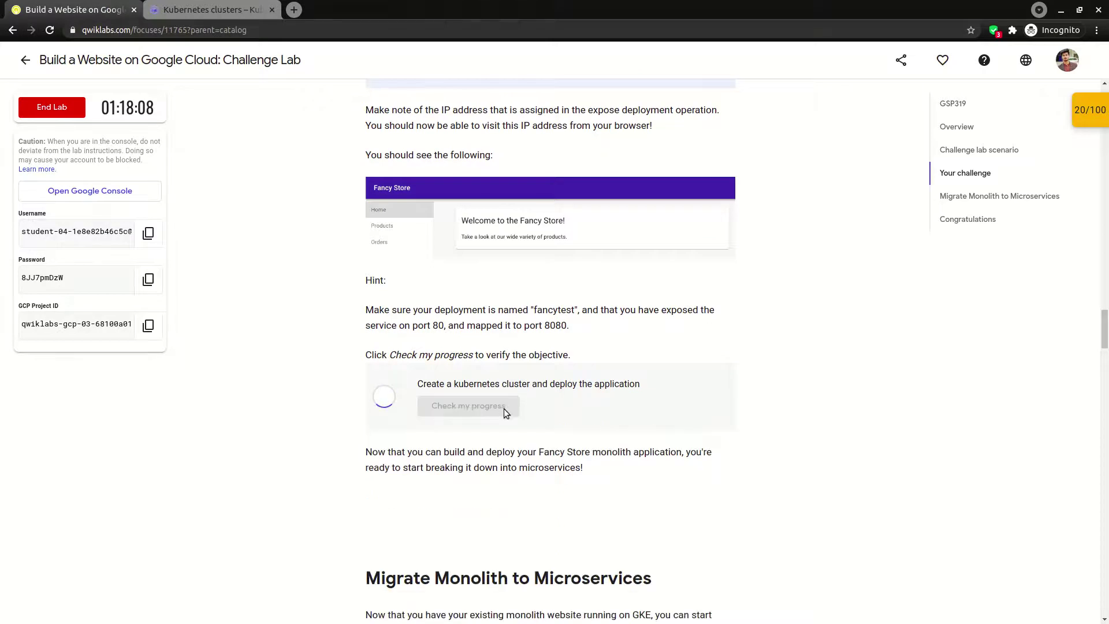
# - Read the Task 3 instructions on containerizing the Orders and Products microservices, including root folders, image names and versions
pyautogui.scroll(-5, 507, 409)
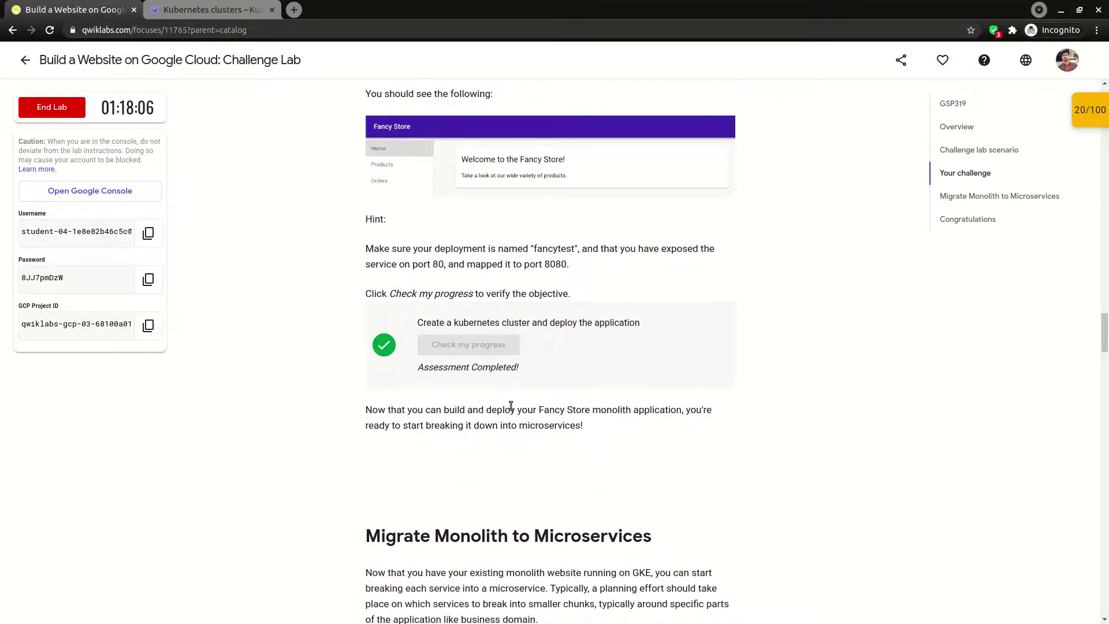
pyautogui.scroll(-12, 512, 357)
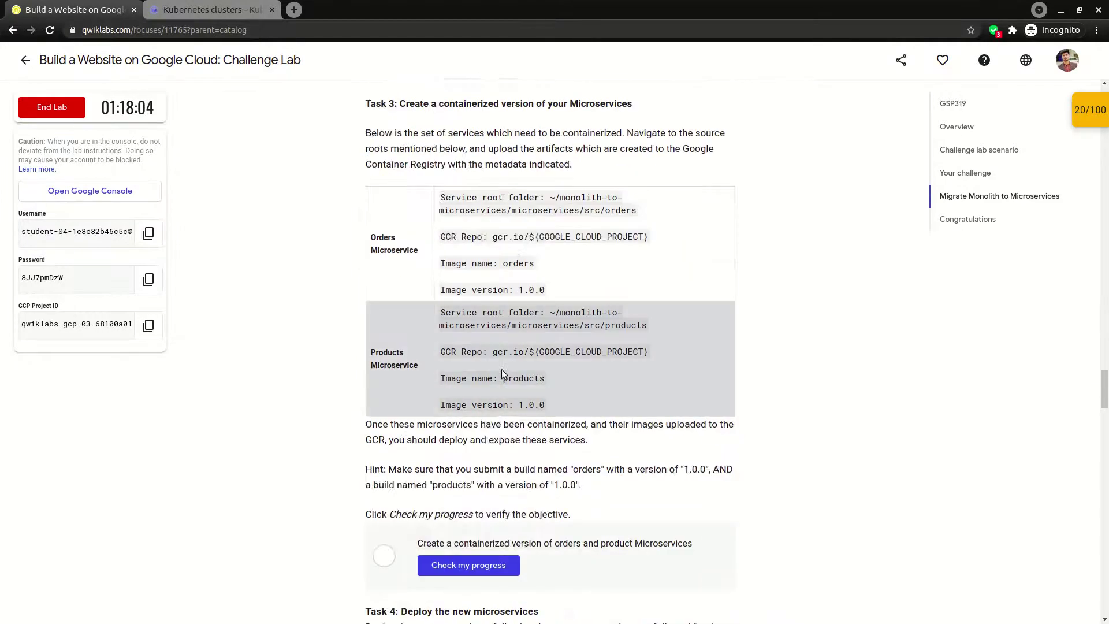
pyautogui.scroll(5, 486, 348)
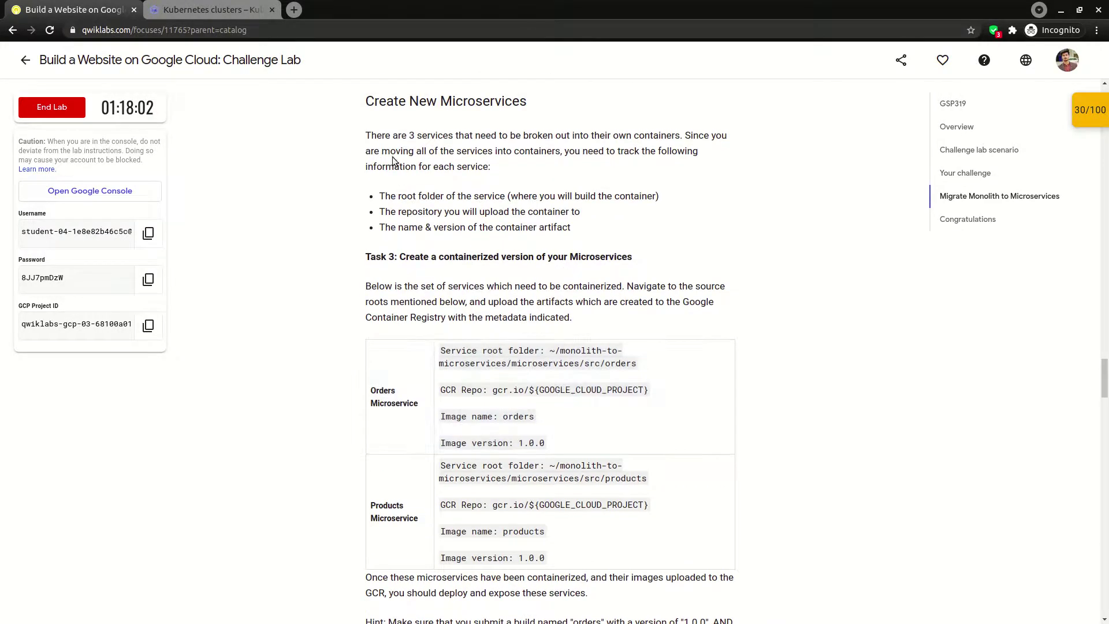
pyautogui.scroll(-1, 386, 247)
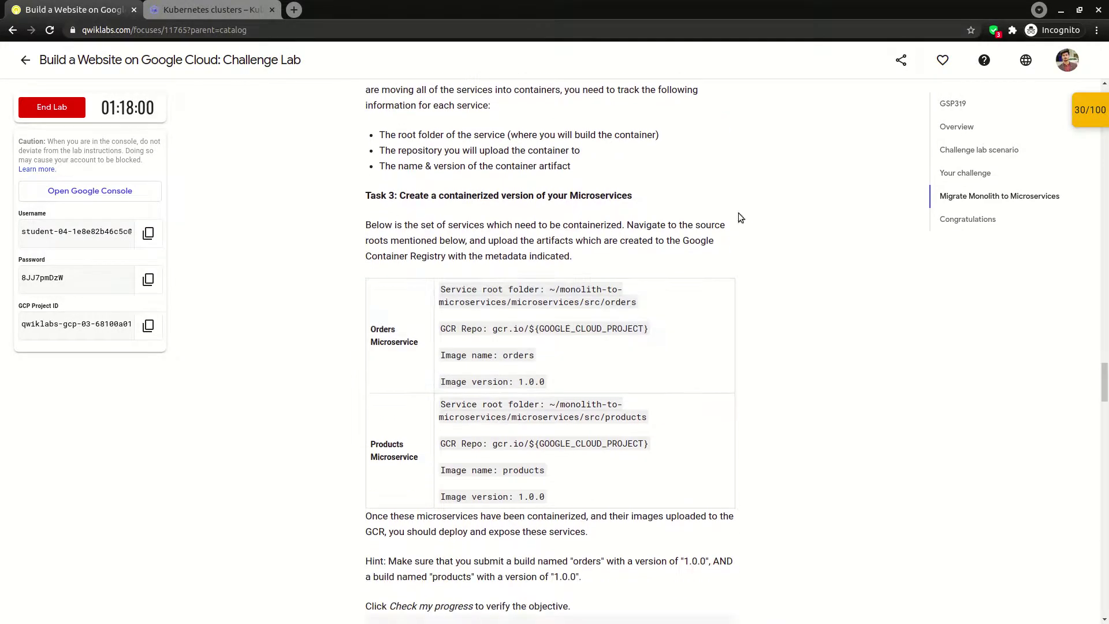
pyautogui.scroll(-2, 541, 253)
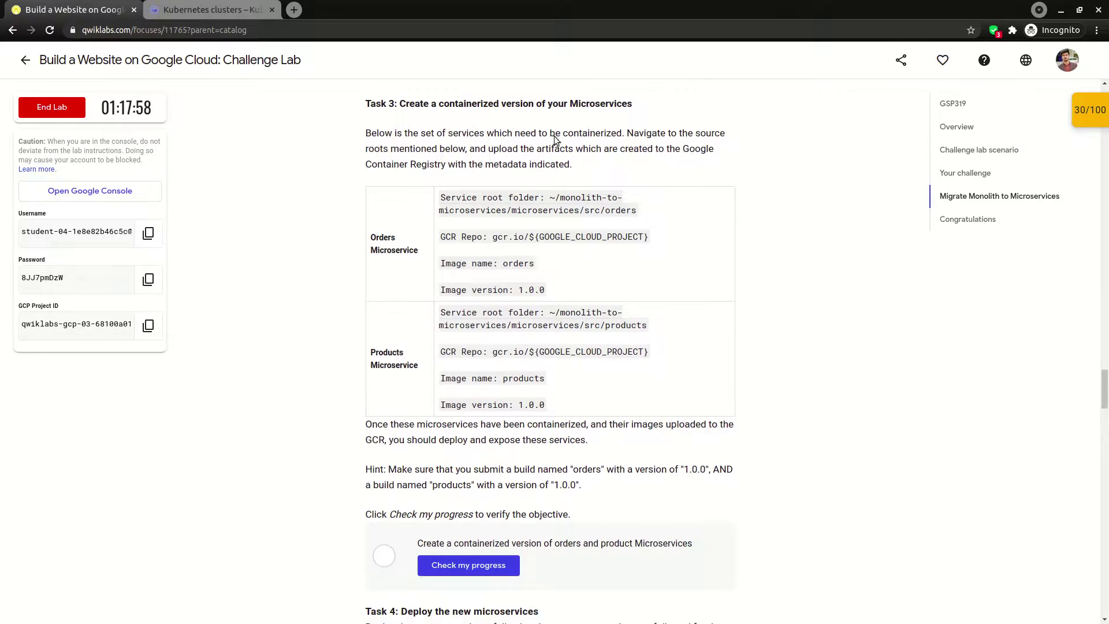
pyautogui.moveTo(634, 132); pyautogui.dragTo(684, 149)
pyautogui.moveTo(386, 164); pyautogui.dragTo(610, 176)
pyautogui.scroll(-2, 610, 176)
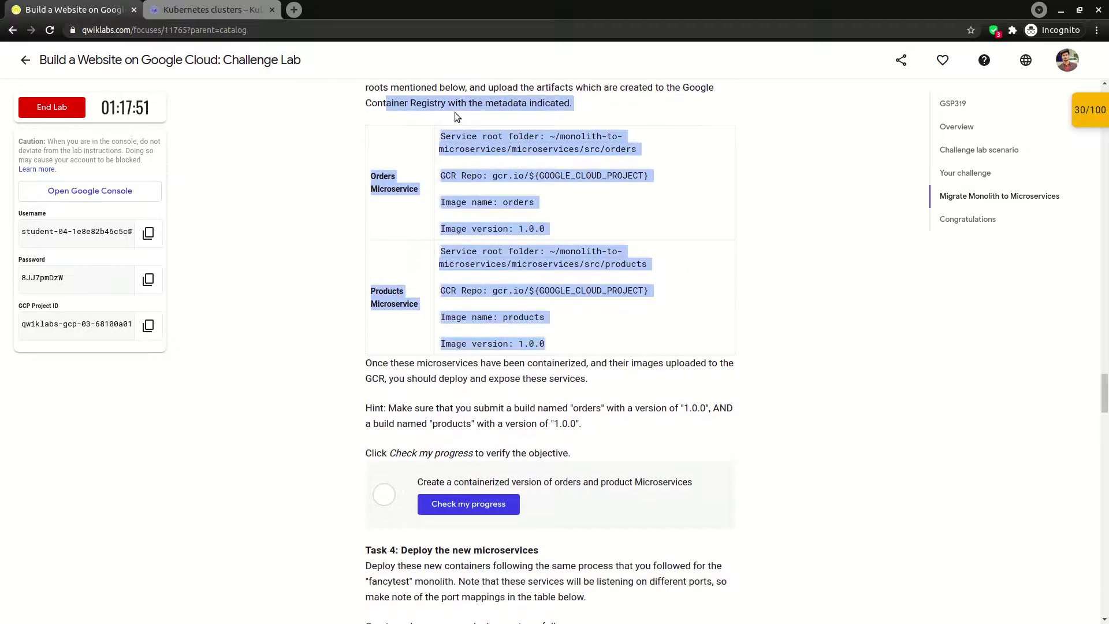
pyautogui.click(446, 118)
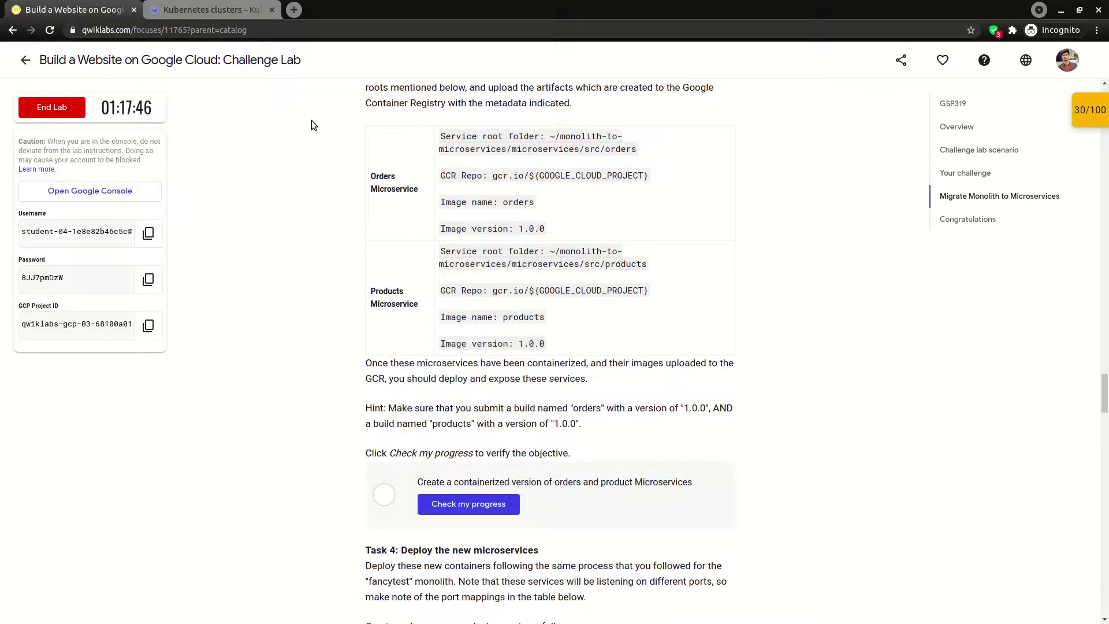
pyautogui.scroll(1, 352, 144)
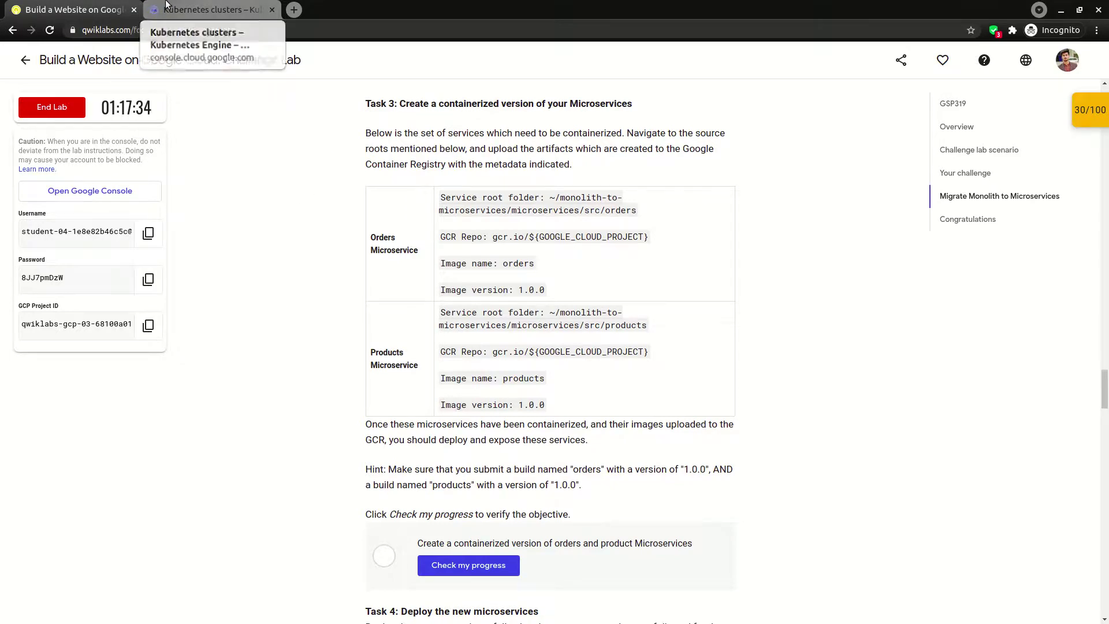
# - Clear the Cloud Shell terminal and change the working directory to ~/monolith-to-microservices/microservices/src/orders
pyautogui.click(166, 6)
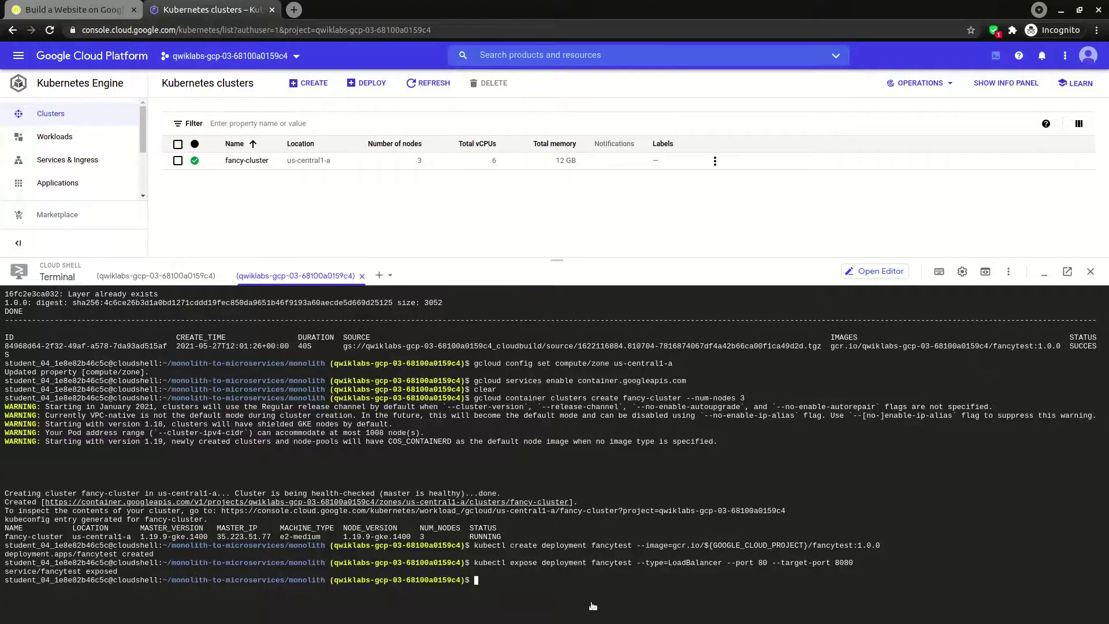
pyautogui.hotkey('ctrl', 'l')
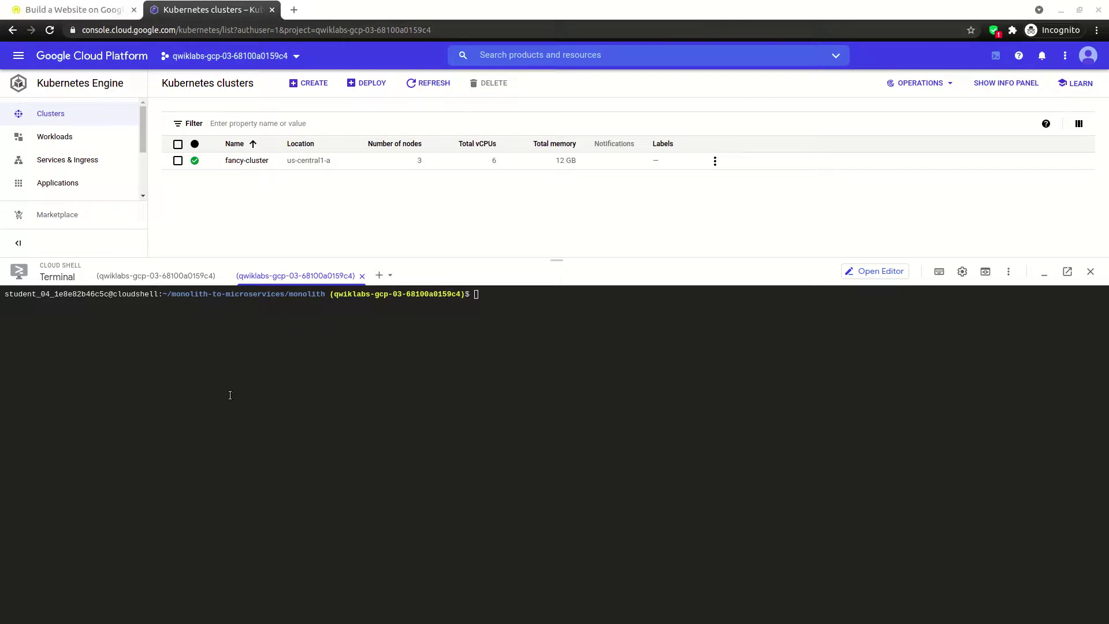
pyautogui.click(362, 364)
pyautogui.write('cd ~/monolith-to-microservices/microservices/src/orders')
pyautogui.press('Return')
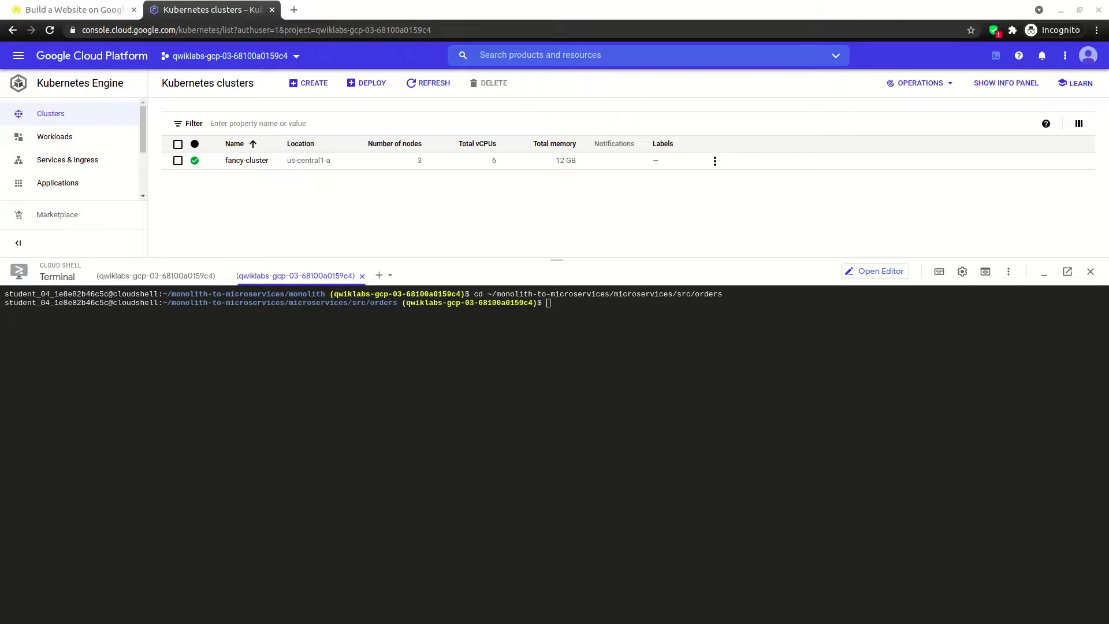
# - Submit the orders image build with gcloud builds submit, tagged gcr.io/${GOOGLE_CLOUD_PROJECT}/orders:1.0.0, from the current folder
pyautogui.click(571, 393)
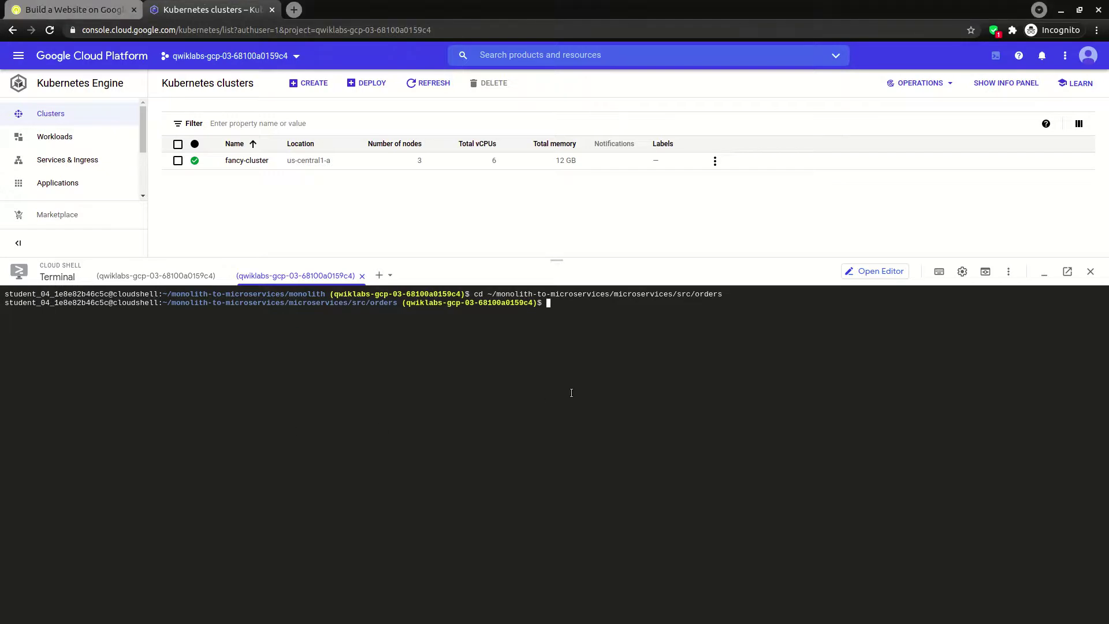
pyautogui.write('gcloud builds submit --tag gcr.io/${GOOGLE_CLOUD_PROJECT}/orders:1.0.0 .')
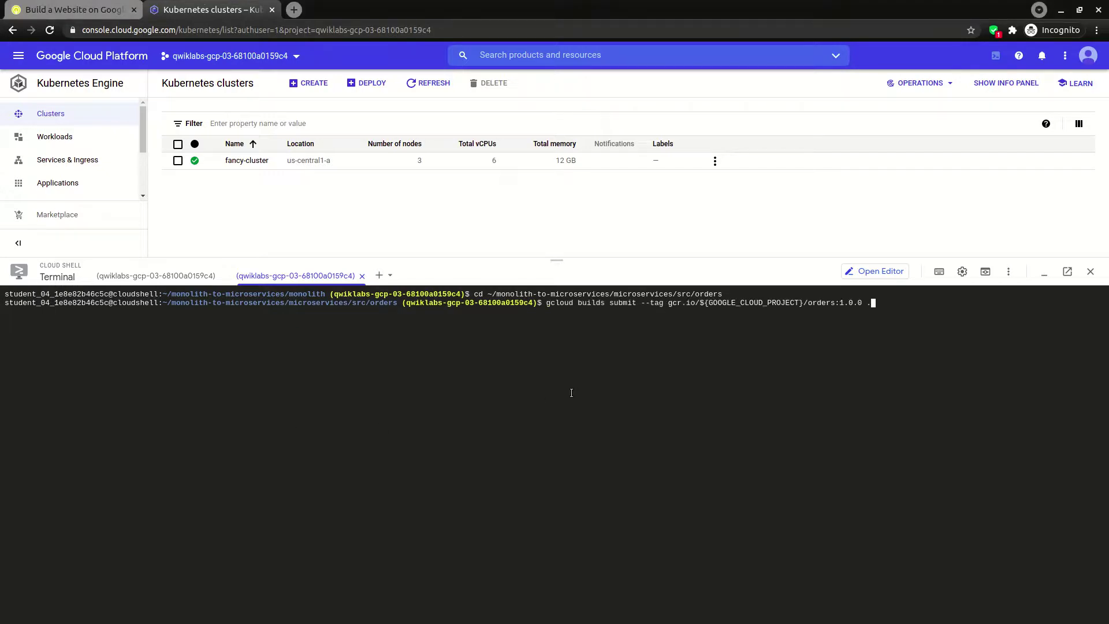
pyautogui.hotkey('alt', 'Tab')
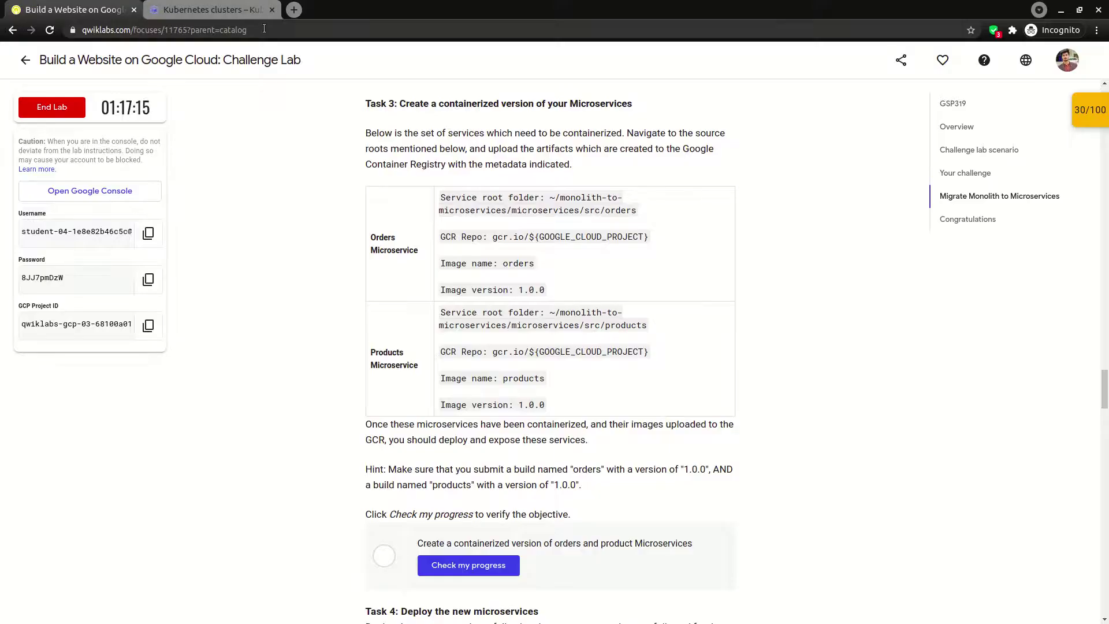
pyautogui.hotkey('alt', 'Tab')
pyautogui.press('Return')
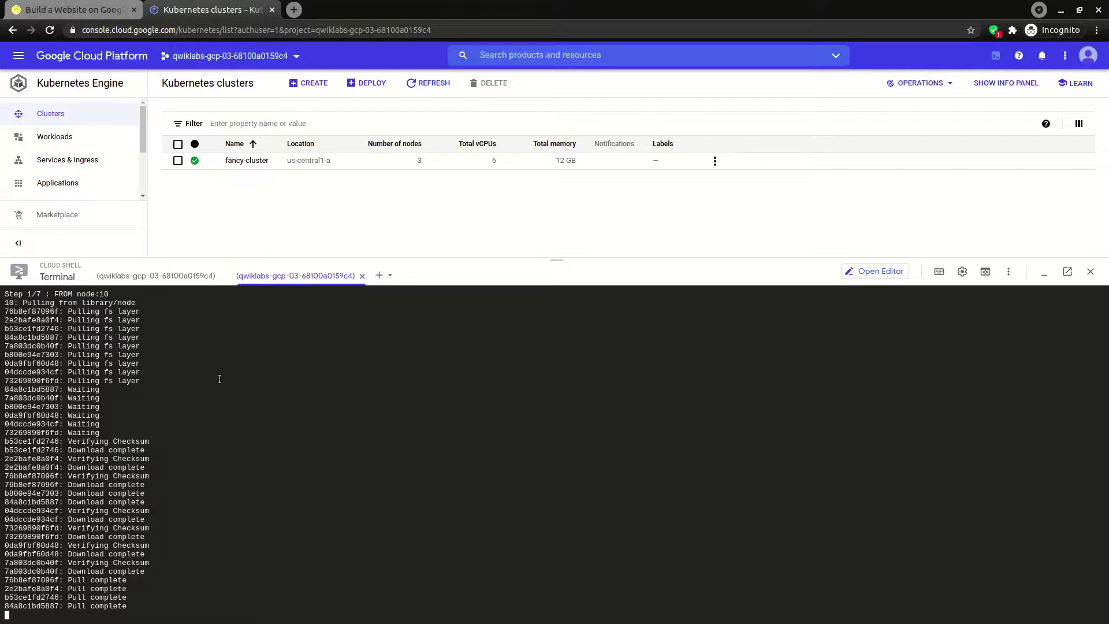
pyautogui.click(72, 9)
pyautogui.click(179, 6)
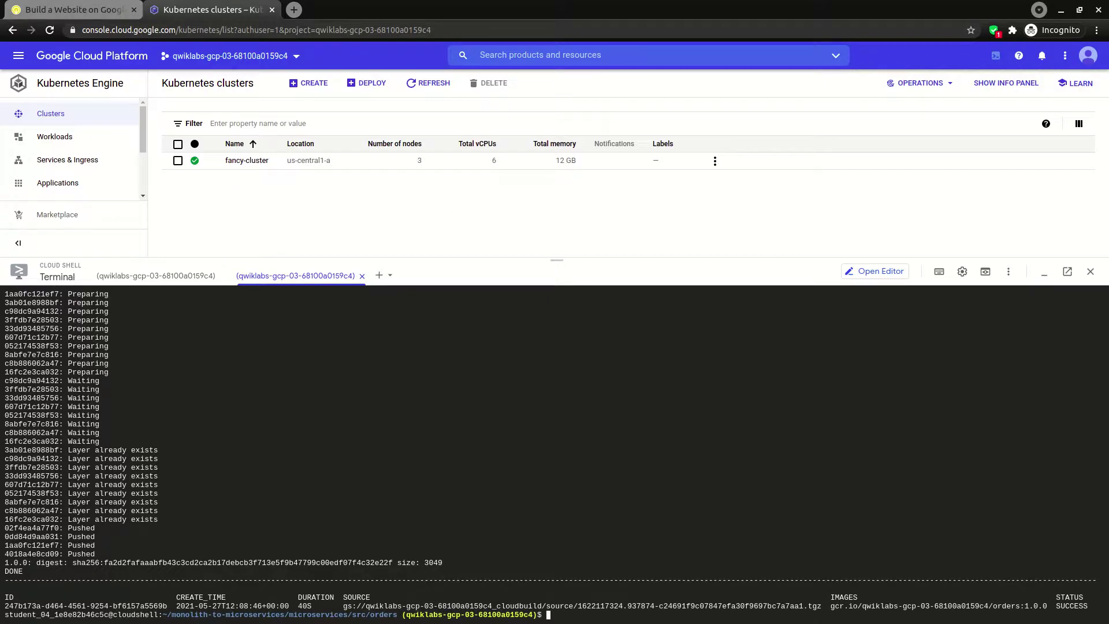
# - Clear the terminal and change the working directory to ~/monolith-to-microservices/microservices/src/products
pyautogui.write('clear')
pyautogui.press('Return')
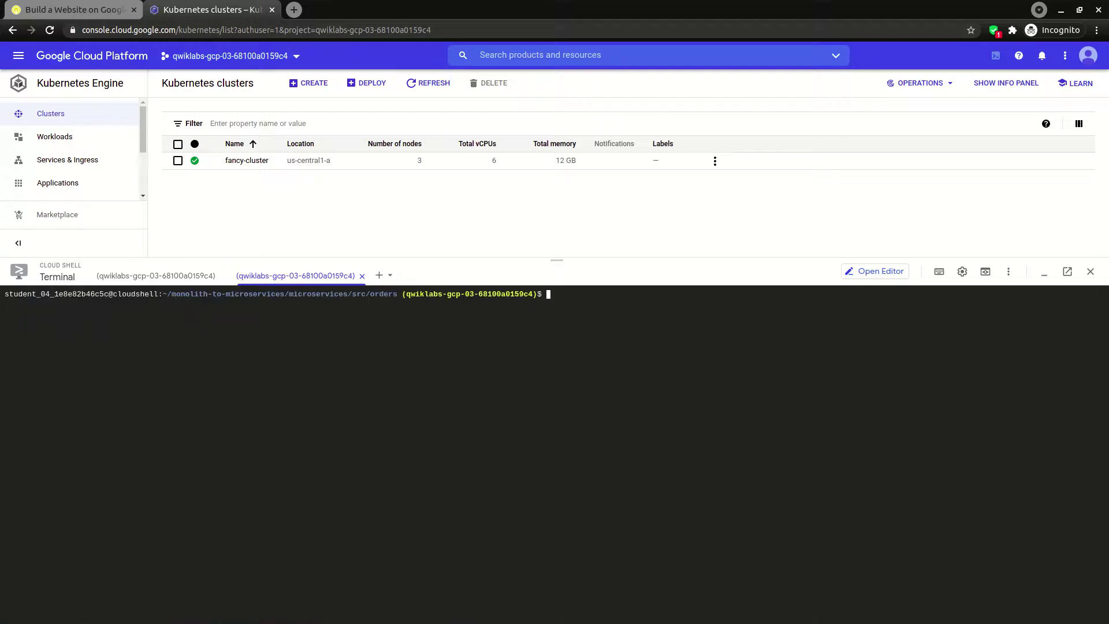
pyautogui.click(519, 422)
pyautogui.write('cd ~/monolith-to-microservices/microservices/src/products')
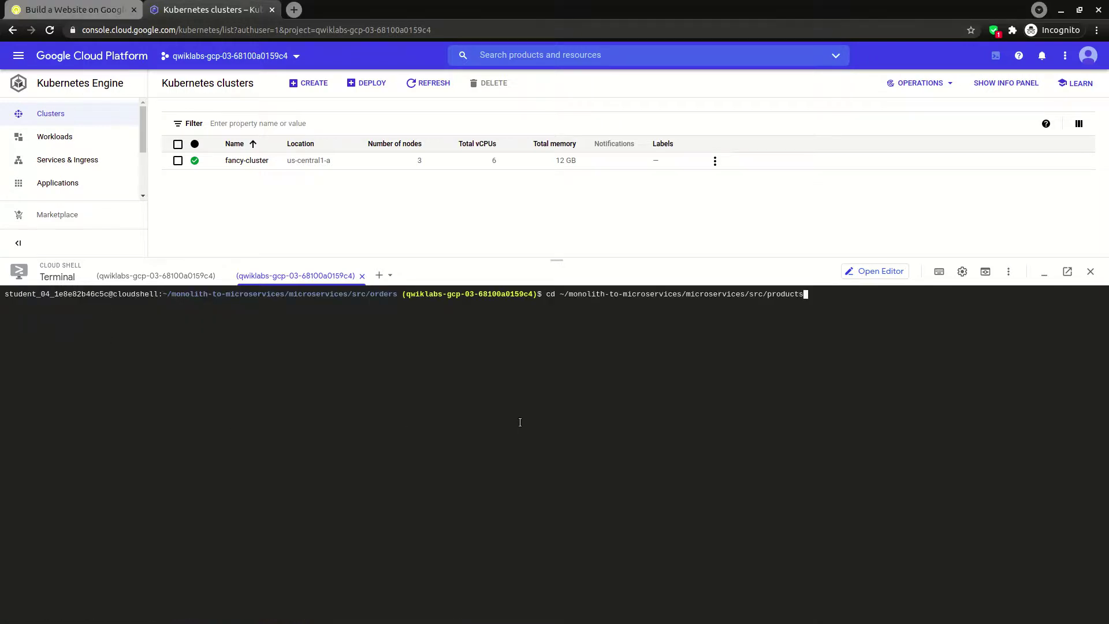
pyautogui.press('Return')
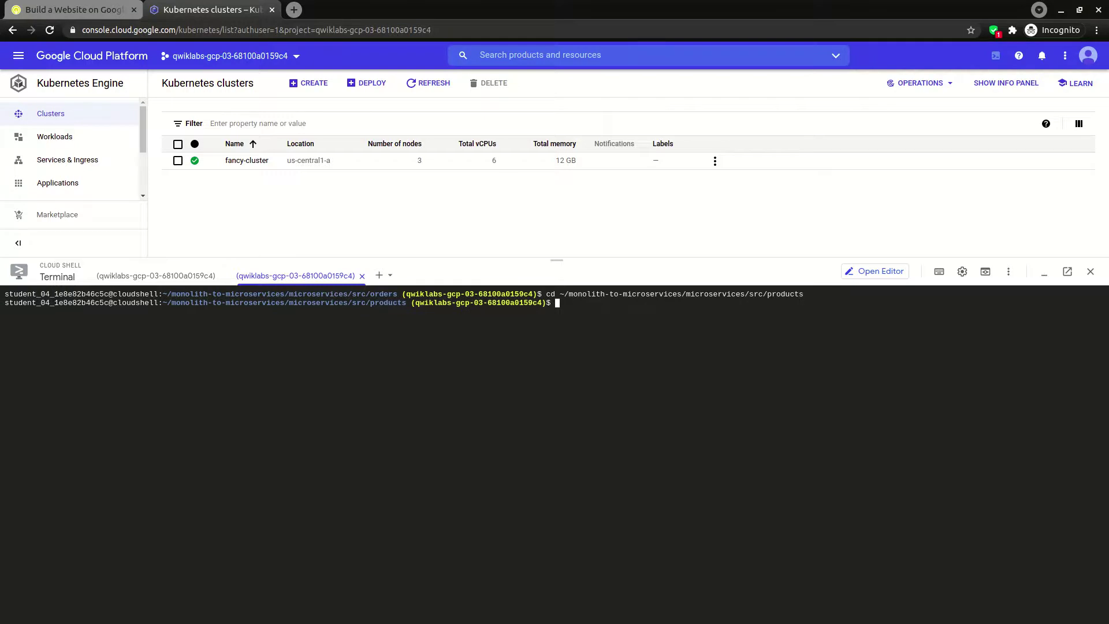
# - Submit the products image build with gcloud builds submit, tagged gcr.io/${GOOGLE_CLOUD_PROJECT}/products:1.0.0, from the current folder
pyautogui.click(456, 451)
pyautogui.write('gcloud builds submit --tag gcr.io/${GOOGLE_CLOUD_PROJECT}/products:1.0.0 .')
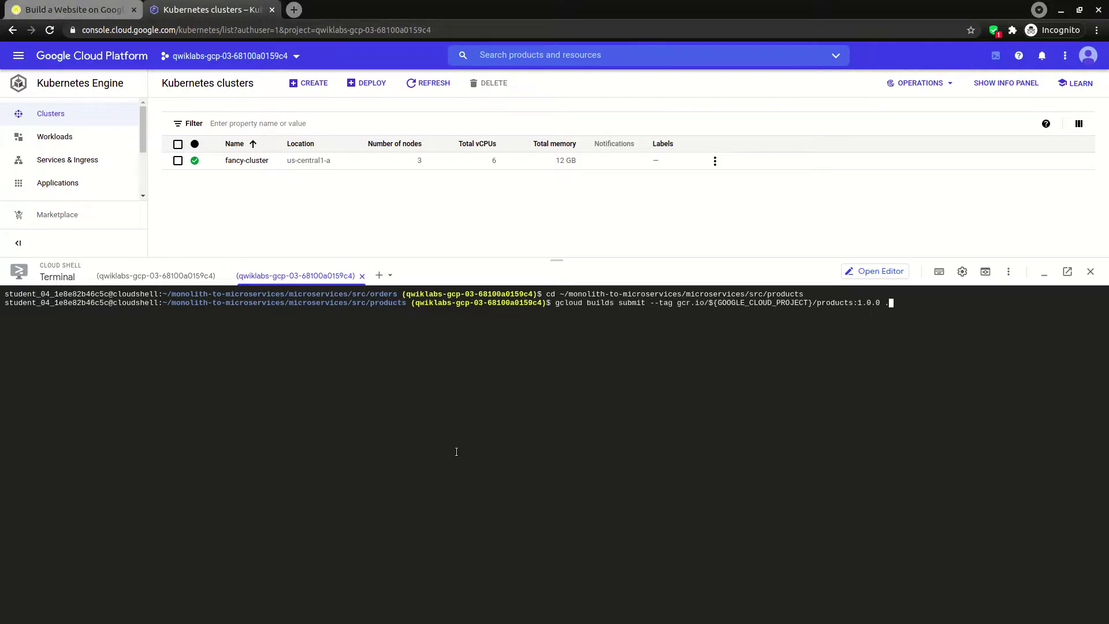
pyautogui.press('Return')
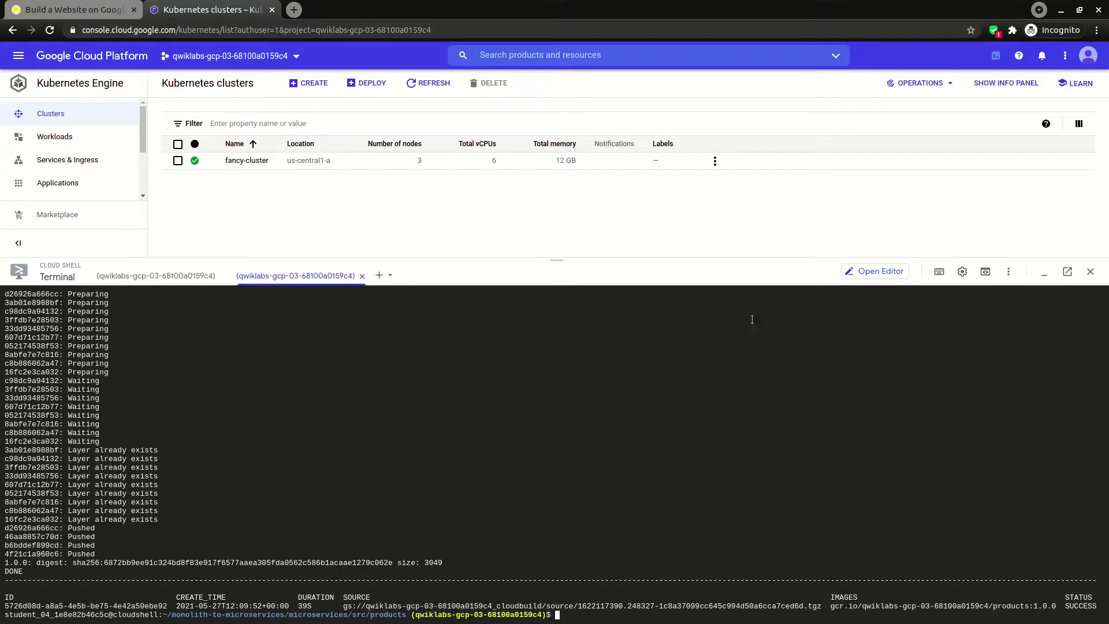
# - Refresh the Kubernetes clusters list and view the cluster's workloads
pyautogui.click(411, 83)
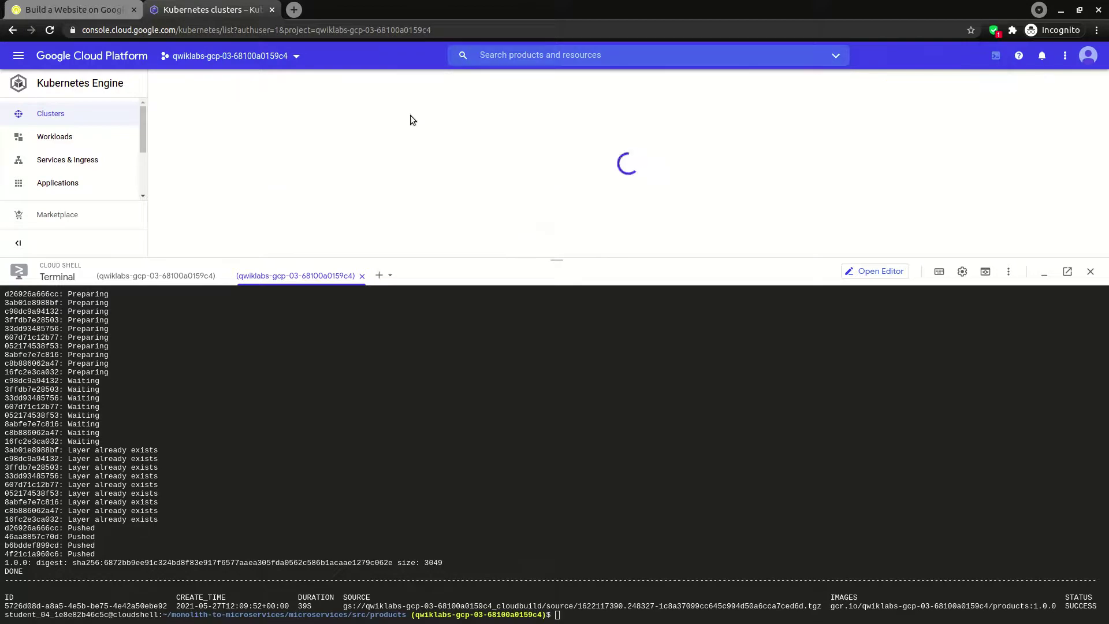
pyautogui.click(52, 139)
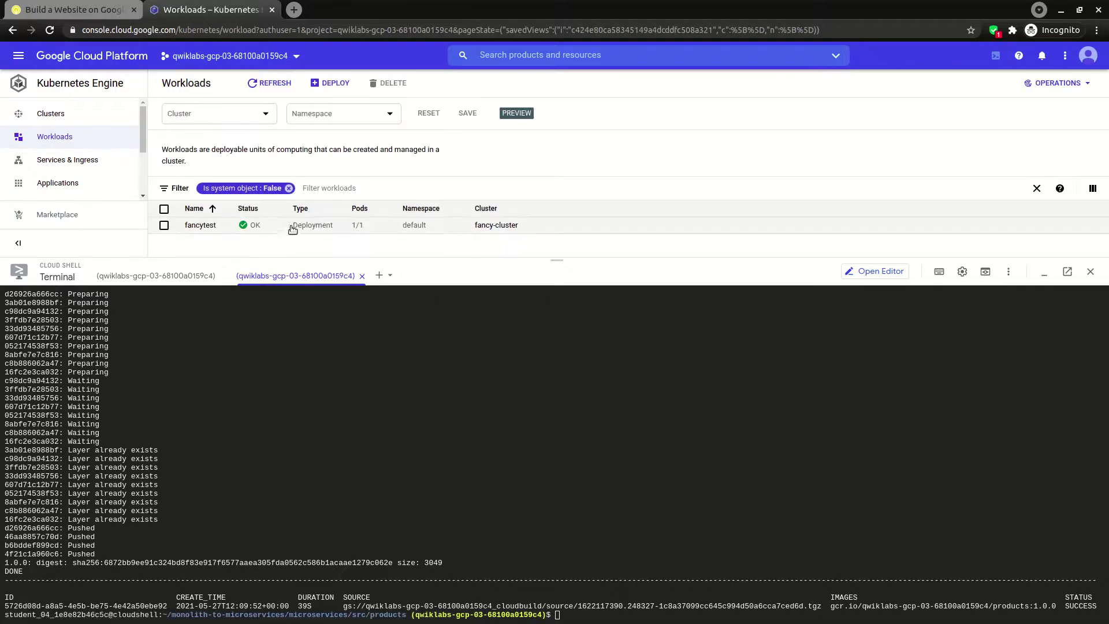
# - Switch to the lab instructions and check progress on "Create a containerized version of orders and product Microservices"
pyautogui.click(85, 9)
pyautogui.scroll(-1, 482, 452)
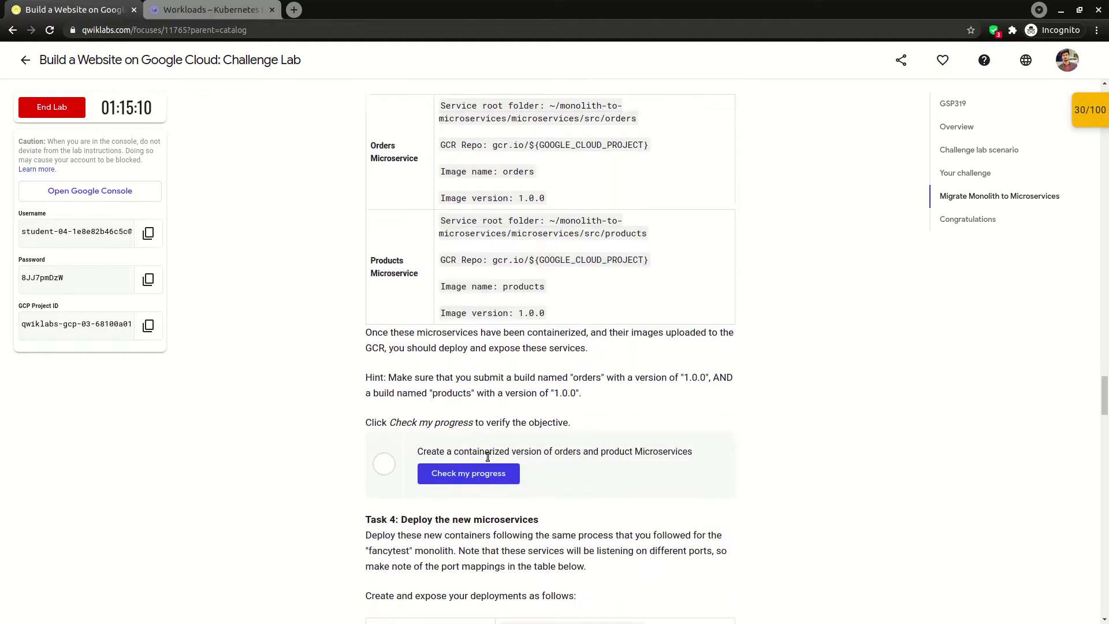
pyautogui.click(492, 471)
pyautogui.scroll(-1, 650, 498)
pyautogui.scroll(-2, 630, 472)
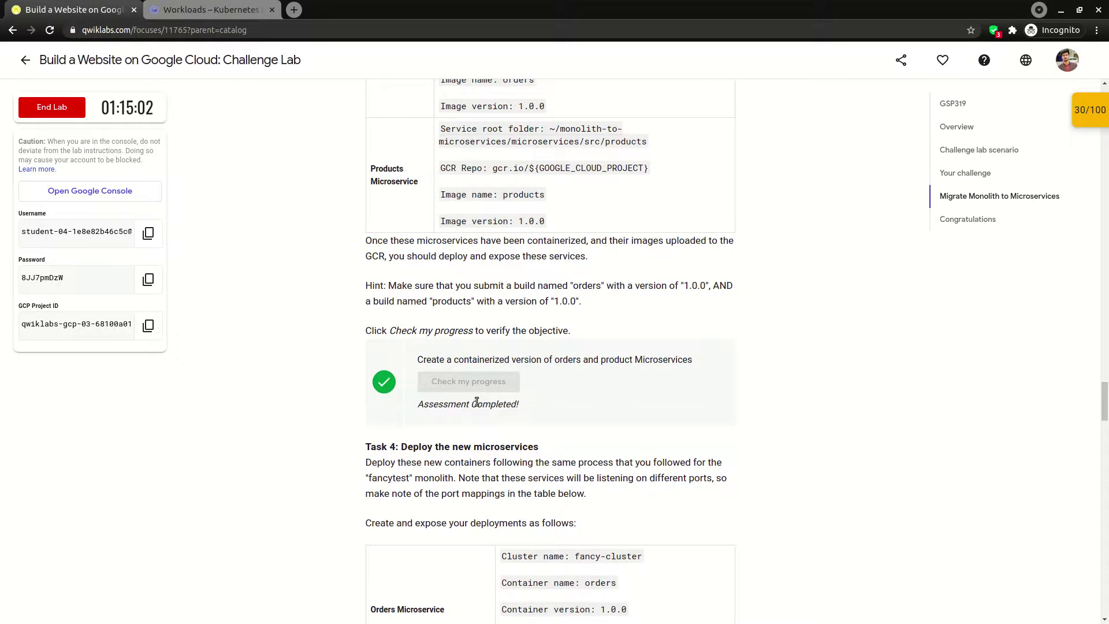
# - Read the Task 4 instructions for the names, versions and port mappings of the orders and products deployments
pyautogui.scroll(-5, 460, 390)
pyautogui.moveTo(376, 276); pyautogui.dragTo(627, 307)
pyautogui.scroll(-3, 531, 262)
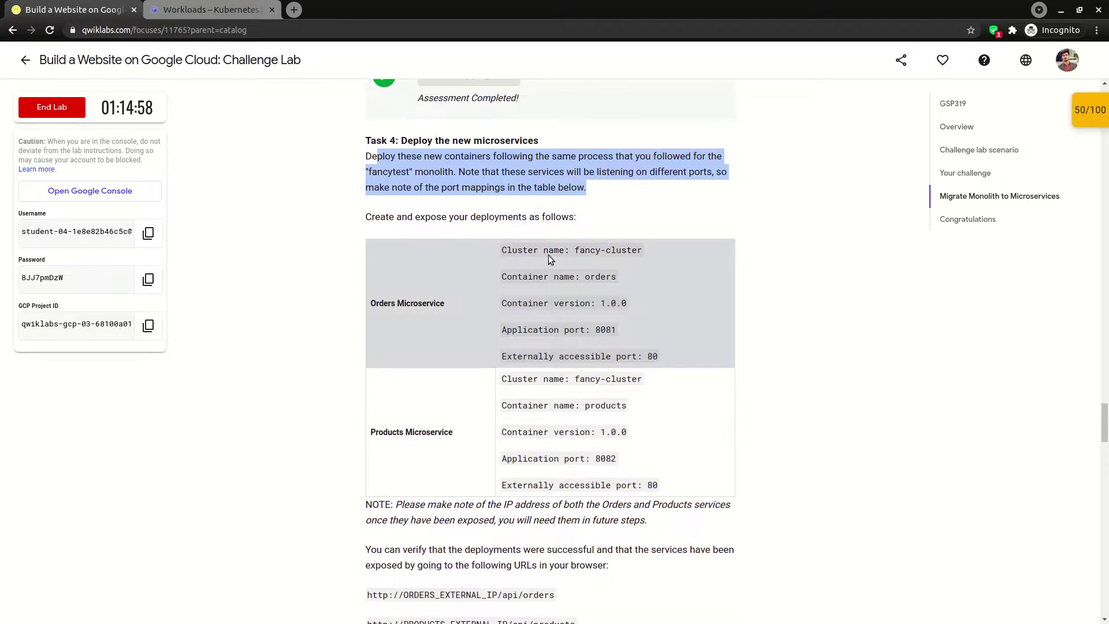
pyautogui.scroll(-3, 594, 386)
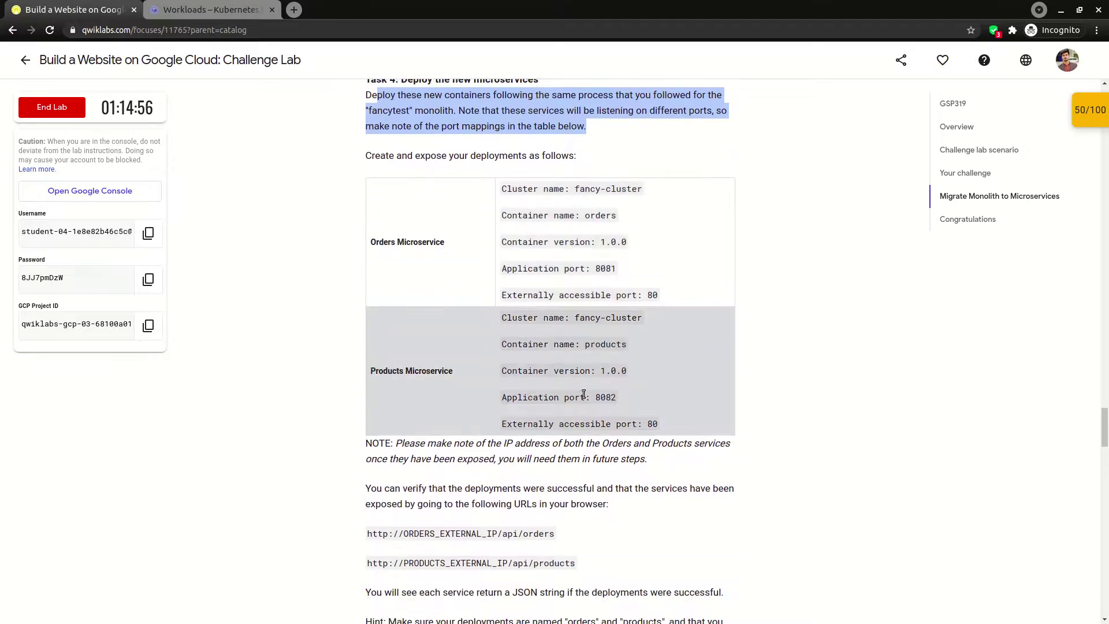
pyautogui.scroll(-1, 591, 377)
pyautogui.scroll(-2, 506, 380)
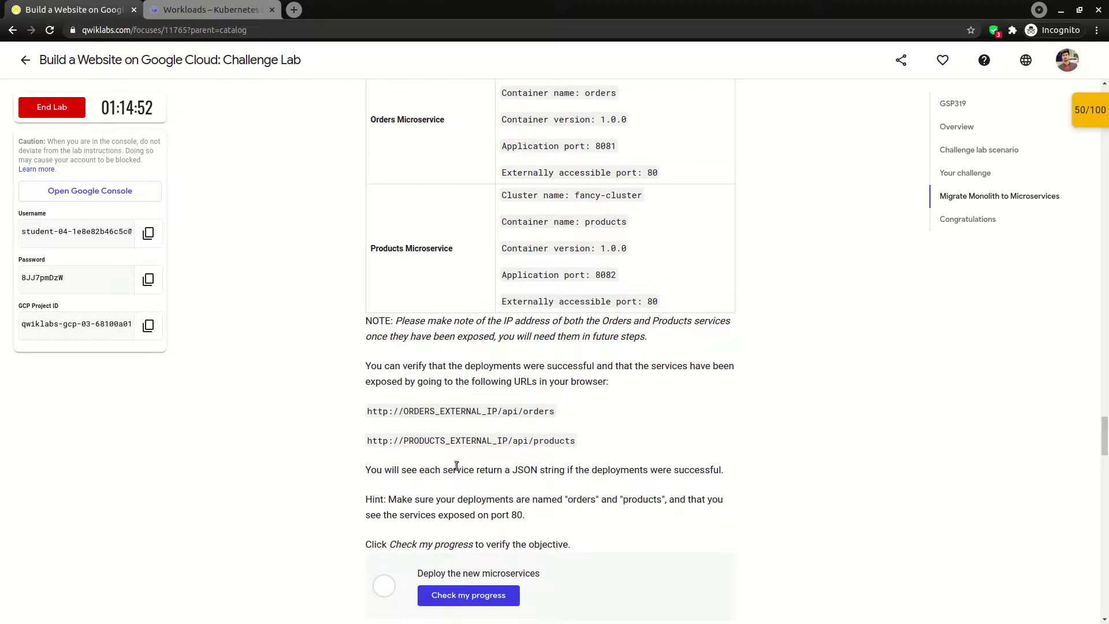
pyautogui.scroll(-1, 459, 491)
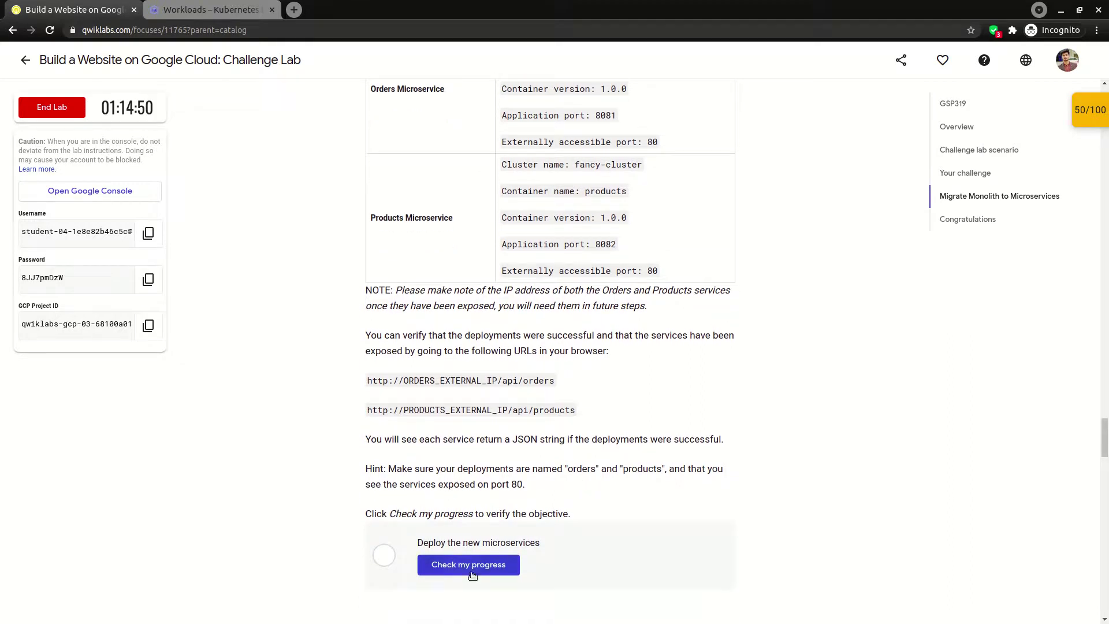
# - Return to Cloud Shell, clear the terminal, and create the orders deployment with kubectl from gcr.io/${GOOGLE_CLOUD_PROJECT}/orders:1.0.0
pyautogui.click(191, 9)
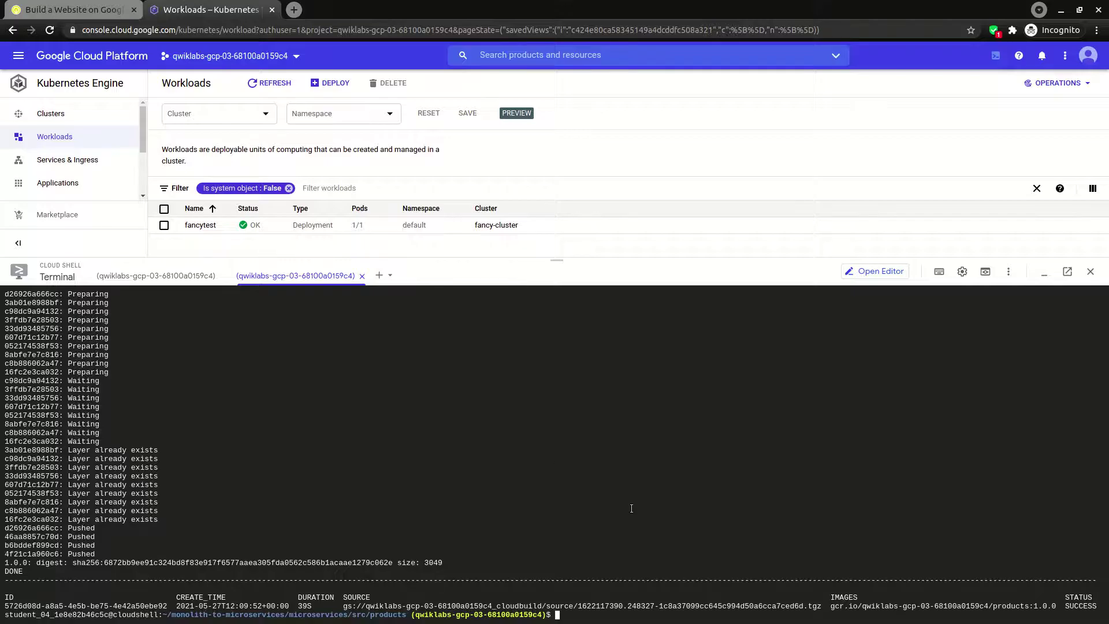
pyautogui.write('clear')
pyautogui.press('Return')
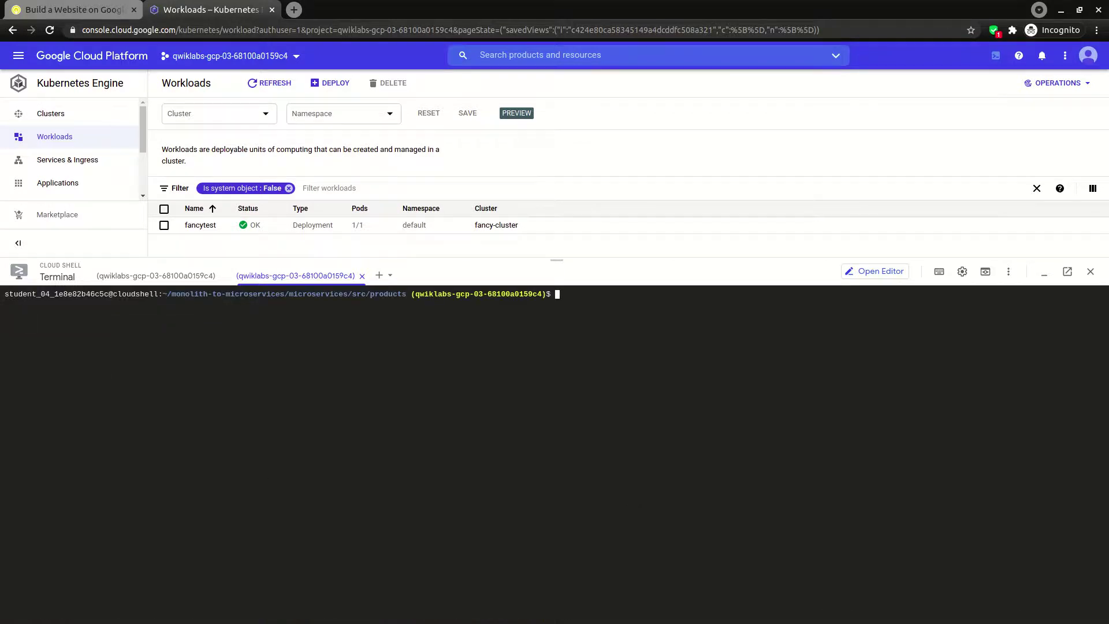
pyautogui.click(448, 397)
pyautogui.write('kubectl create deployment orders --image=gcr.io/${GOOGLE_CLOUD_PROJECT}/orders:1.0.0')
pyautogui.press('Return')
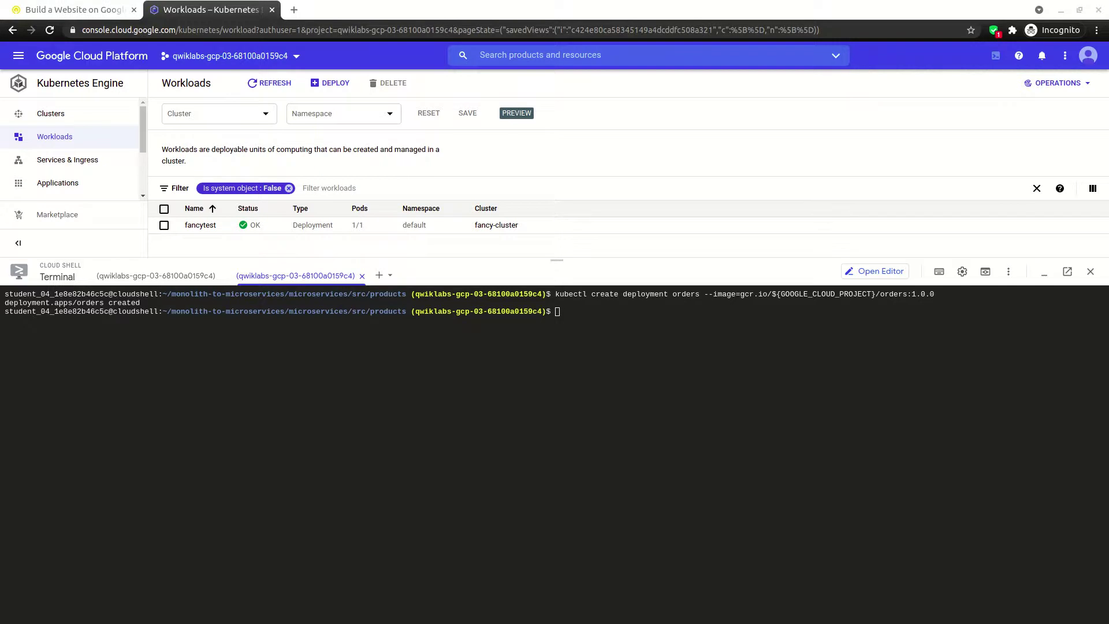
# - Expose the orders deployment with kubectl as a LoadBalancer service on port 80 with target port 8081
pyautogui.click(520, 458)
pyautogui.write('kubectl expose deployment orders --type=LoadBalancer --port 80 --target-port 8081')
pyautogui.press('Return')
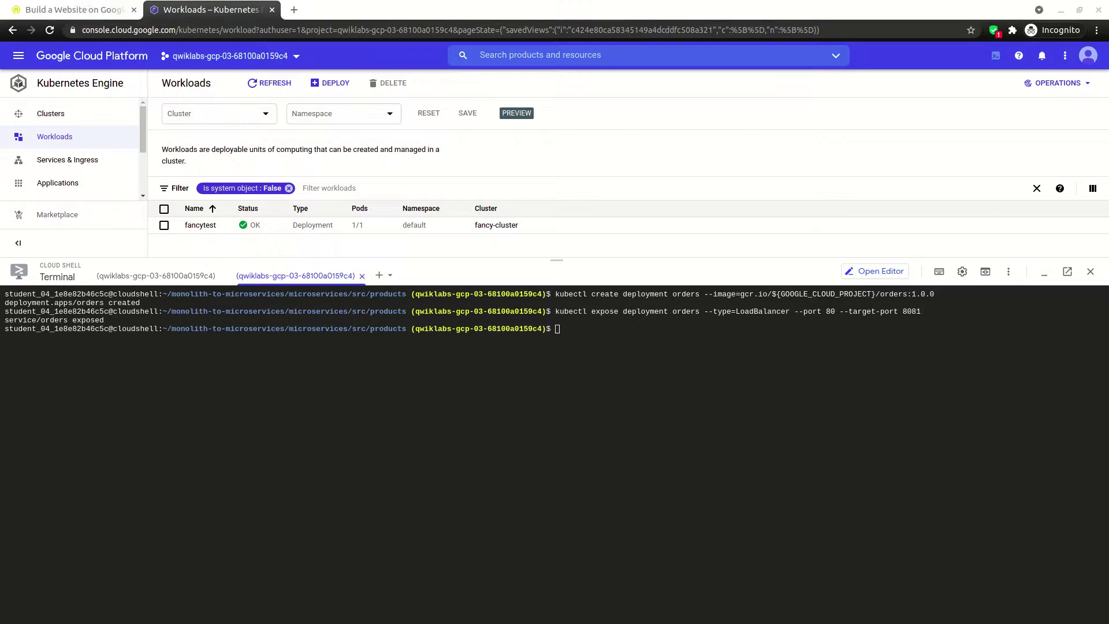
# - Create the products deployment with kubectl from the image gcr.io/${GOOGLE_CLOUD_PROJECT}/products:1.0.0
pyautogui.click(699, 419)
pyautogui.write('kubectl create deployment products --image=gcr.io/${GOOGLE_CLOUD_PROJECT}/products:1.0.0')
pyautogui.press('Return')
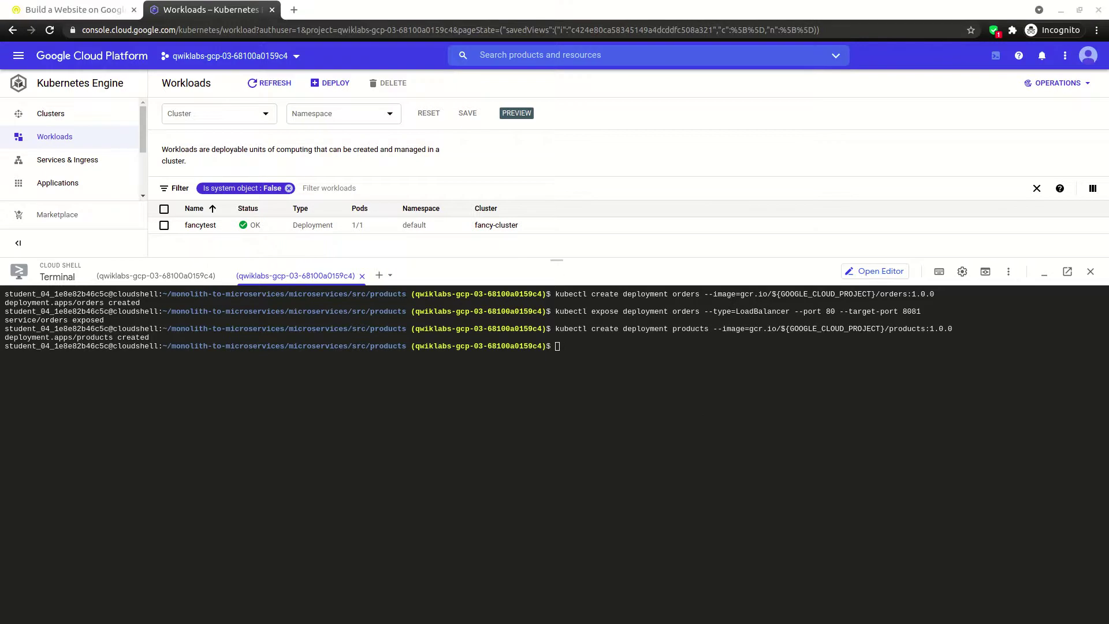
# - Expose the products deployment with kubectl as a LoadBalancer service on port 80 with target port 8082
pyautogui.click(600, 536)
pyautogui.write('kubectl expose deployment products --type=LoadBalancer --port 80 --target-port 8082')
pyautogui.press('Return')
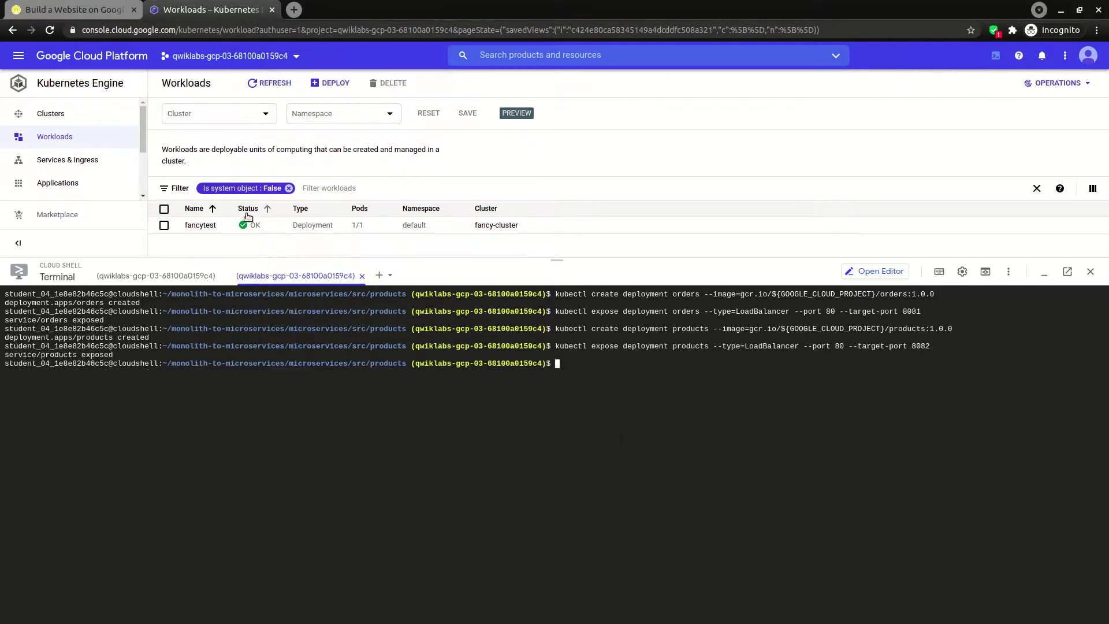
# - Shrink the terminal area and refresh the Kubernetes workloads list to check the status of the orders and products deployments
pyautogui.moveTo(576, 266); pyautogui.dragTo(557, 330)
pyautogui.click(280, 83)
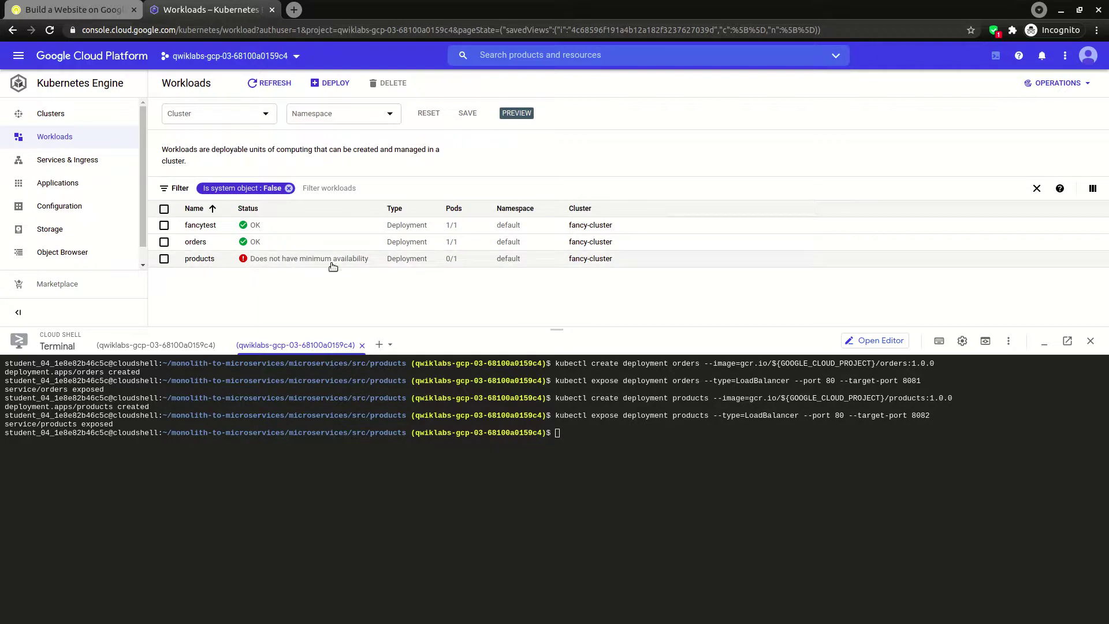
pyautogui.click(267, 84)
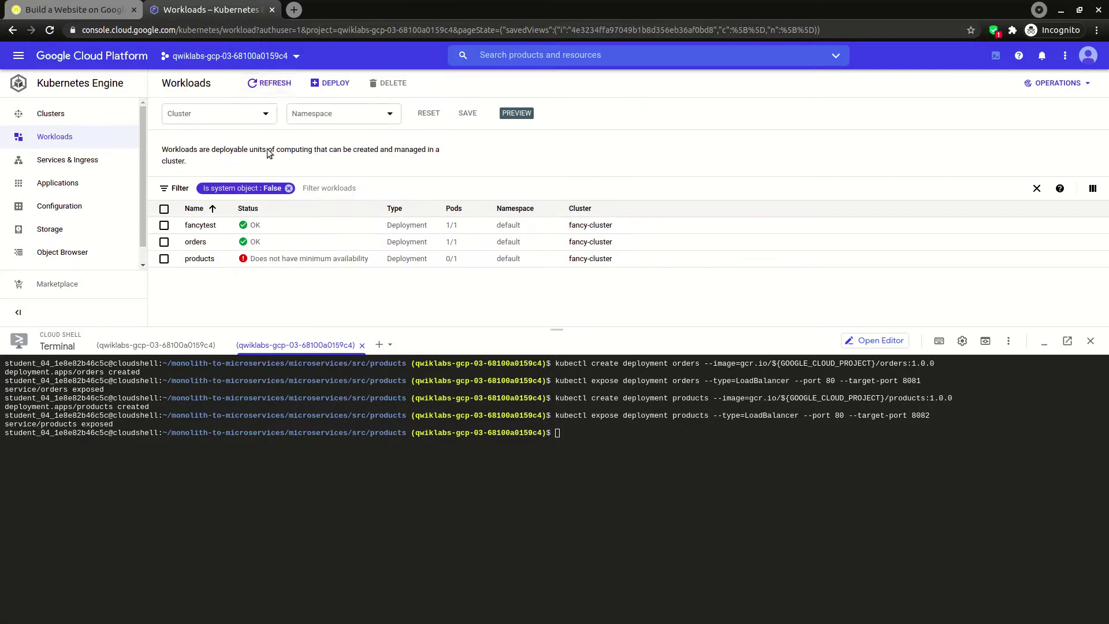
pyautogui.click(257, 86)
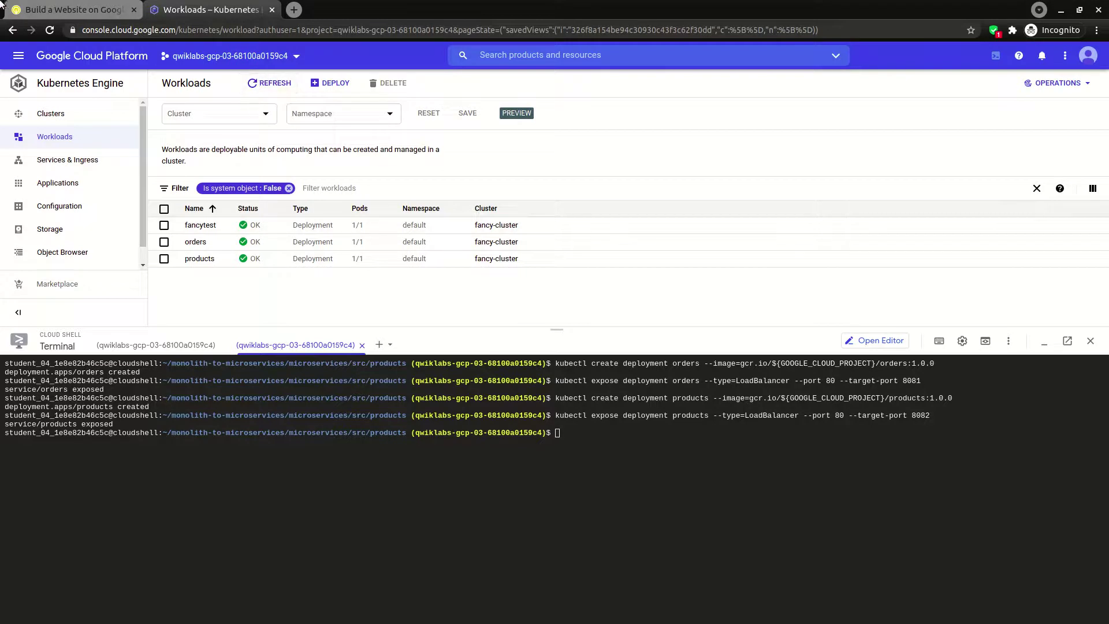
# - Switch to the lab instructions and check progress on "Deploy the new microservices"
pyautogui.hotkey('ctrl', 'Tab')
pyautogui.scroll(-2, 408, 327)
pyautogui.click(468, 500)
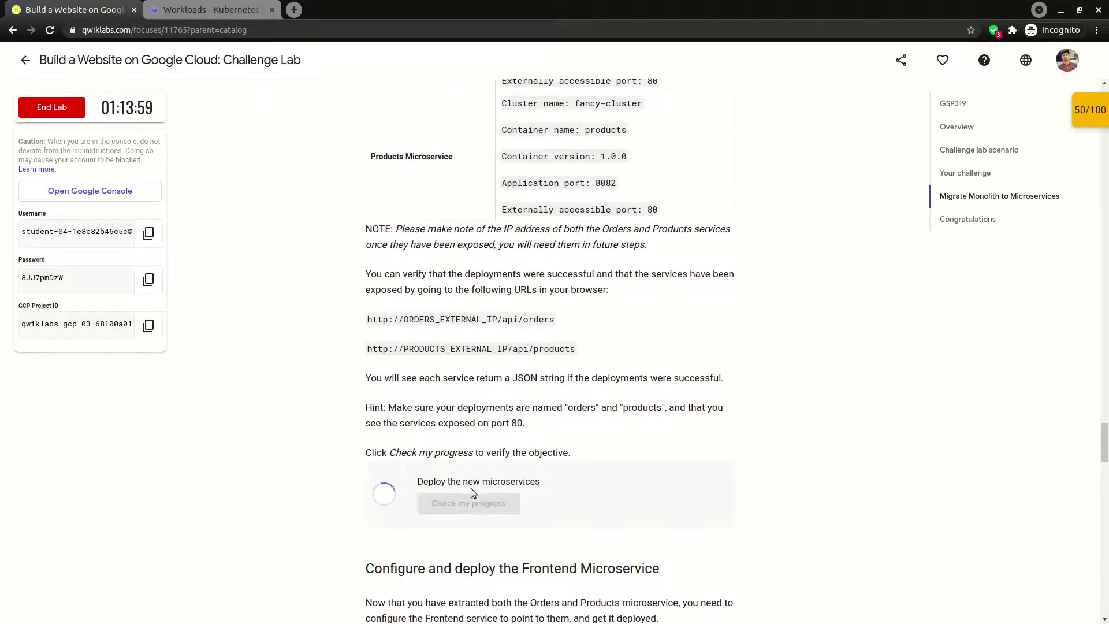
# - Copy the Task 5 commands and run them in Cloud Shell to enter ~/monolith-to-microservices/react-app and open .env in nano
pyautogui.scroll(-3, 504, 440)
pyautogui.scroll(-4, 503, 426)
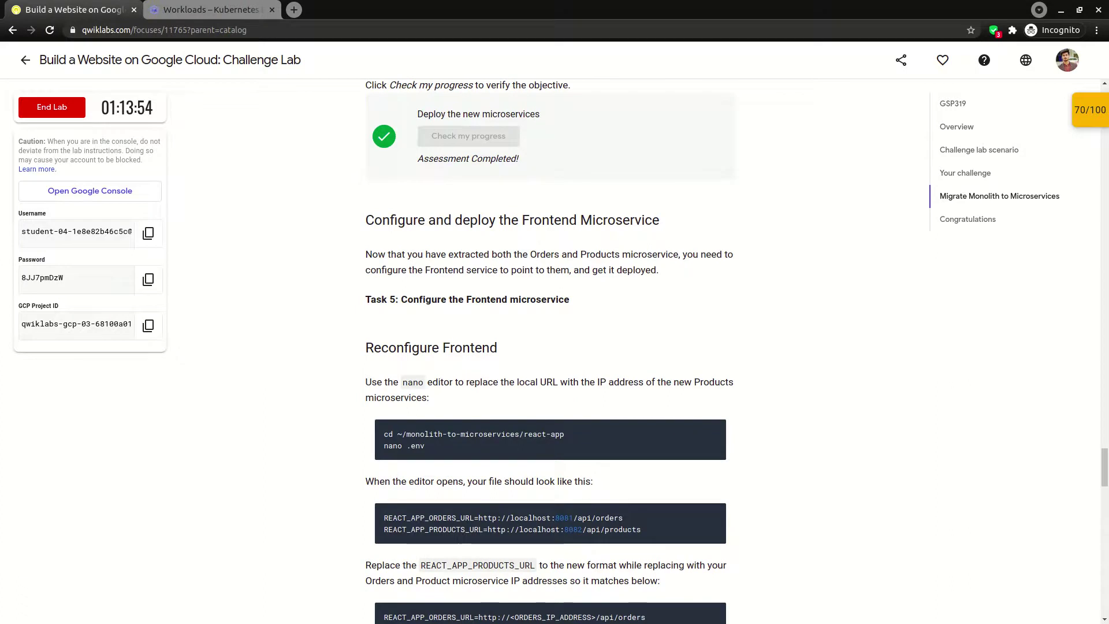
pyautogui.scroll(-1, 472, 383)
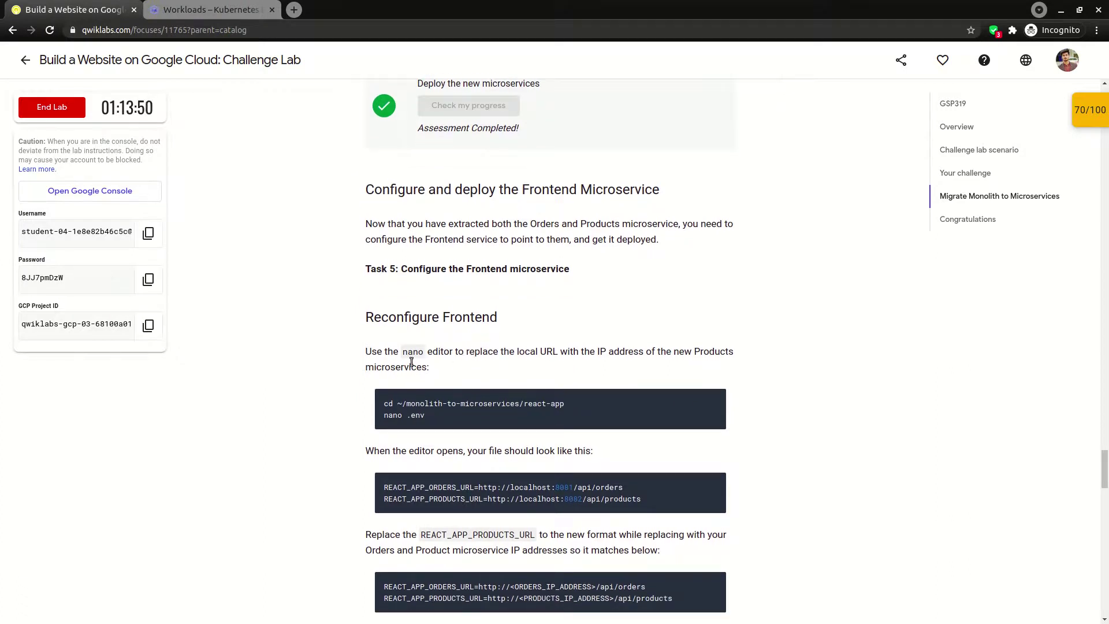
pyautogui.scroll(-1, 725, 366)
pyautogui.scroll(-2, 555, 370)
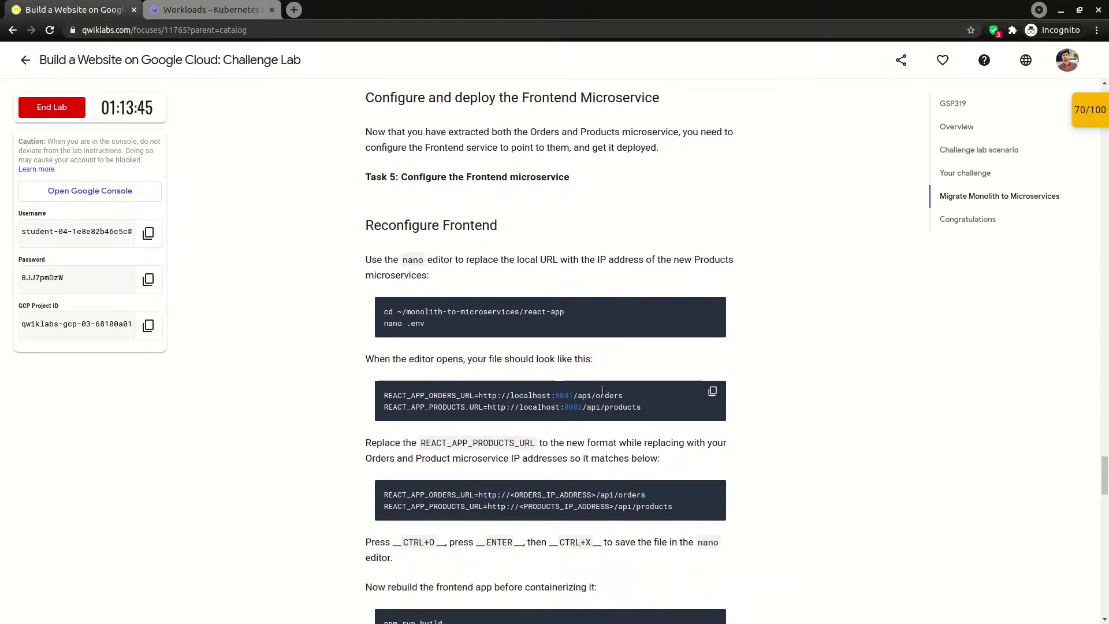
pyautogui.click(712, 307)
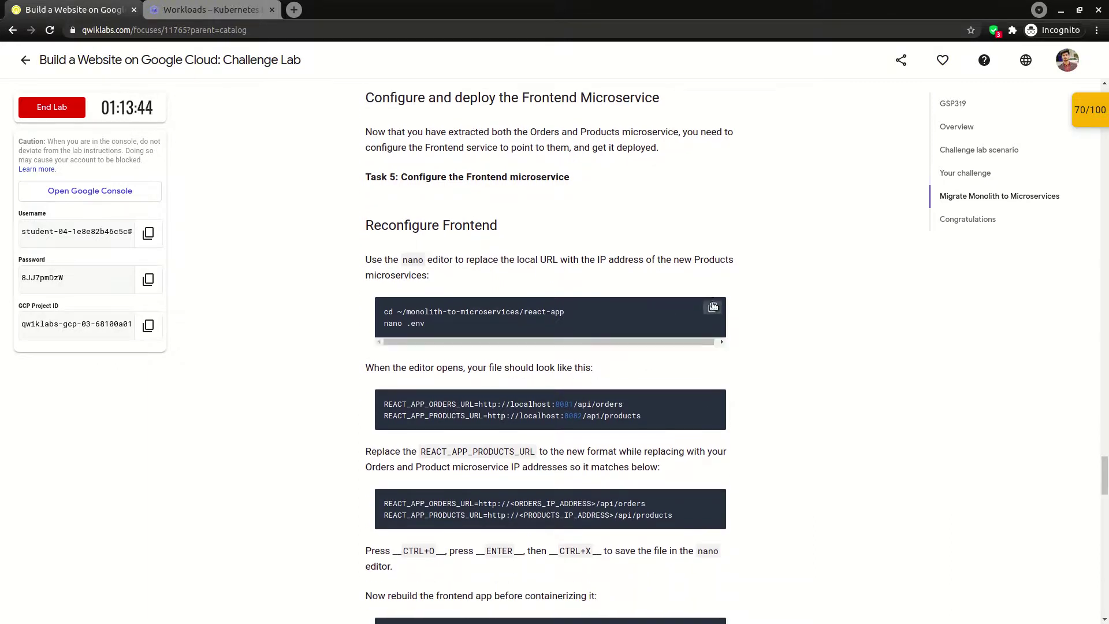
pyautogui.hotkey('ctrl', 'Tab')
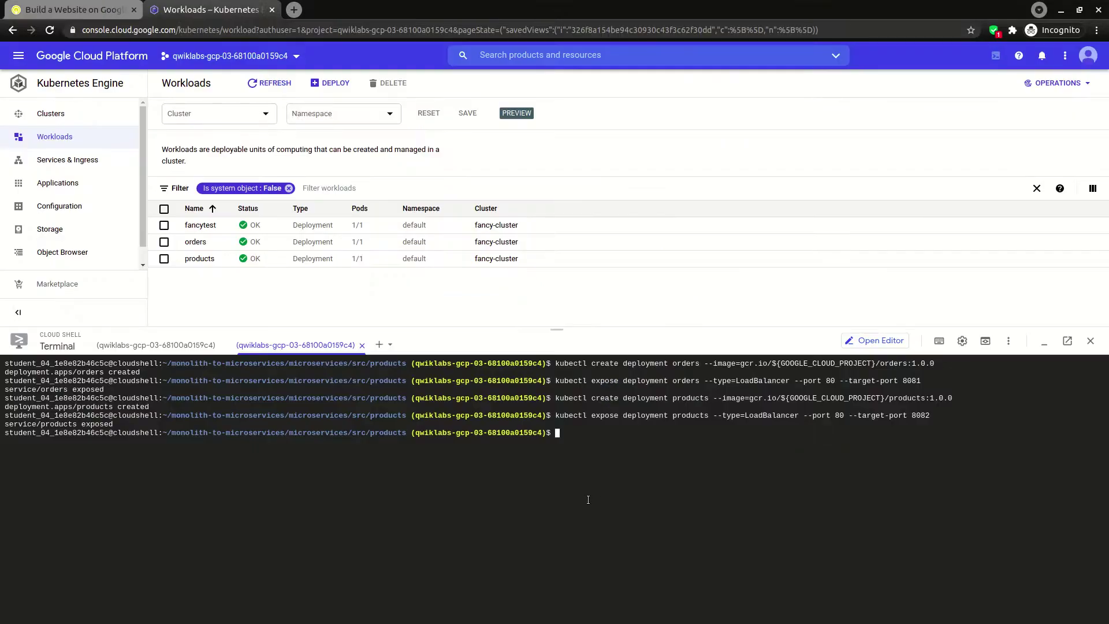
pyautogui.hotkey('ctrl', 'v')
pyautogui.press('Return')
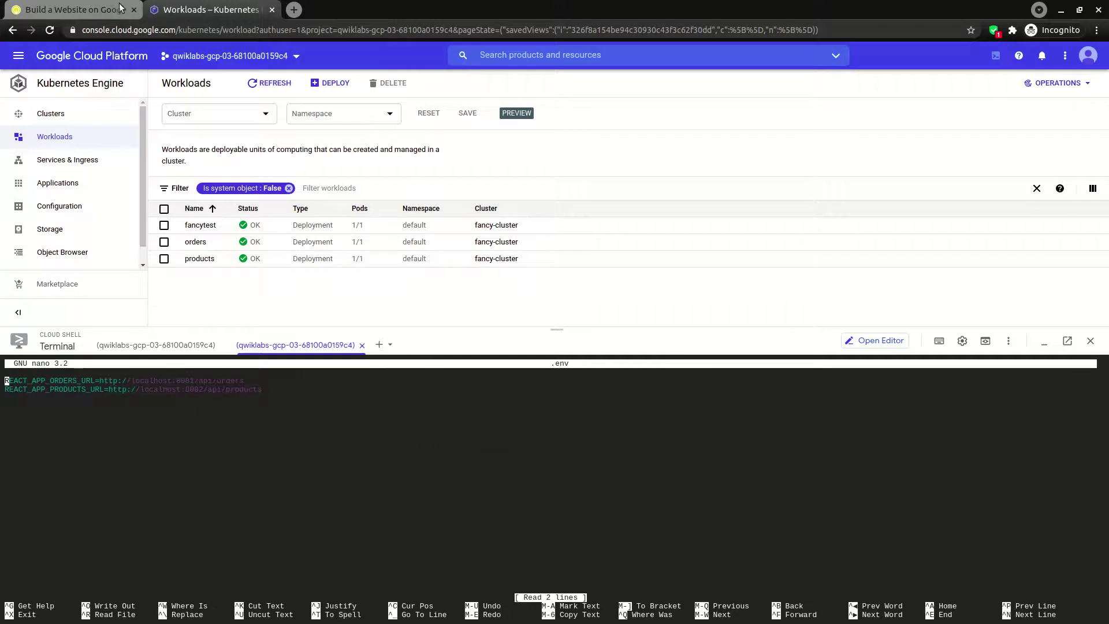
# - Compare the URLs in the open .env file with the lab's required format and read how to save it in nano
pyautogui.hotkey('ctrl', 'shift', 'Tab')
pyautogui.scroll(-3, 328, 199)
pyautogui.moveTo(407, 309); pyautogui.dragTo(664, 304)
pyautogui.scroll(-2, 430, 308)
pyautogui.click(672, 292)
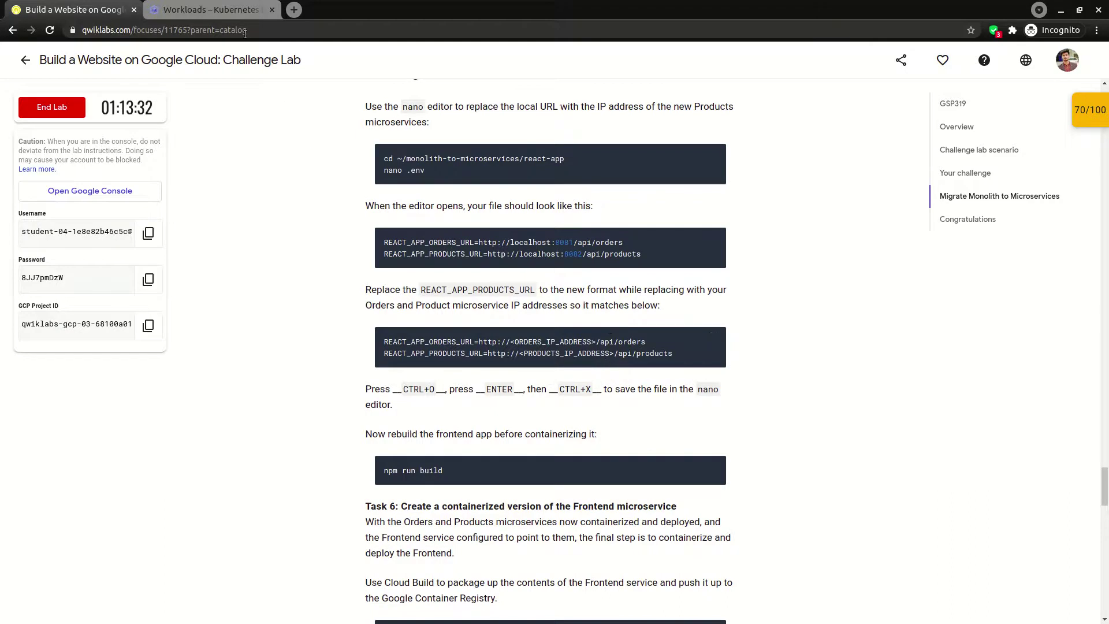
pyautogui.hotkey('ctrl', 'Tab')
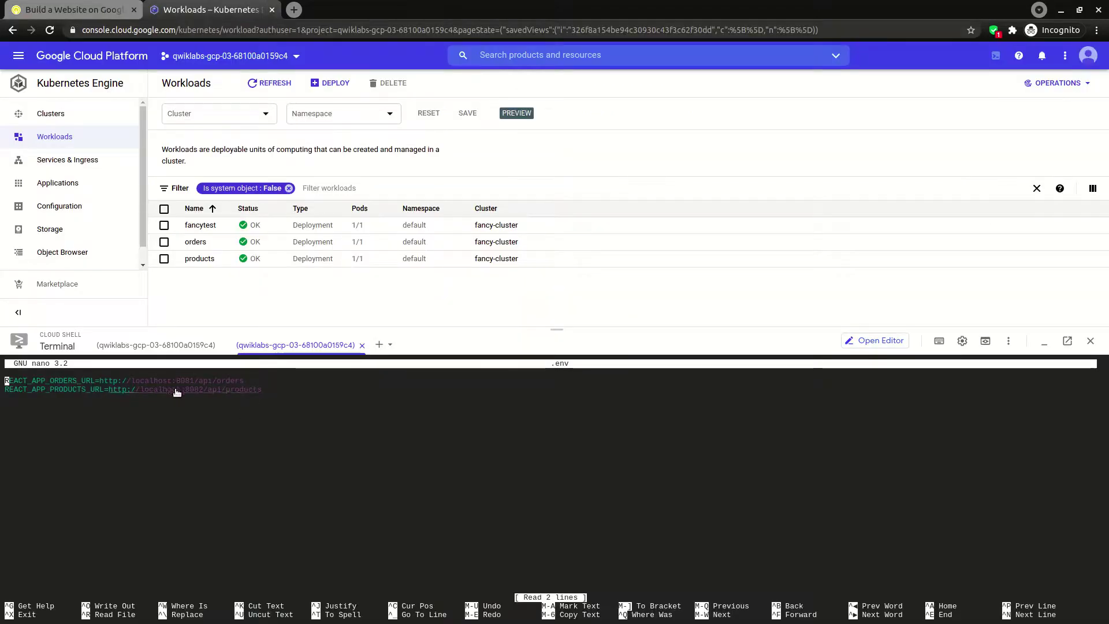
pyautogui.hotkey('ctrl', 'Tab')
pyautogui.scroll(-1, 521, 376)
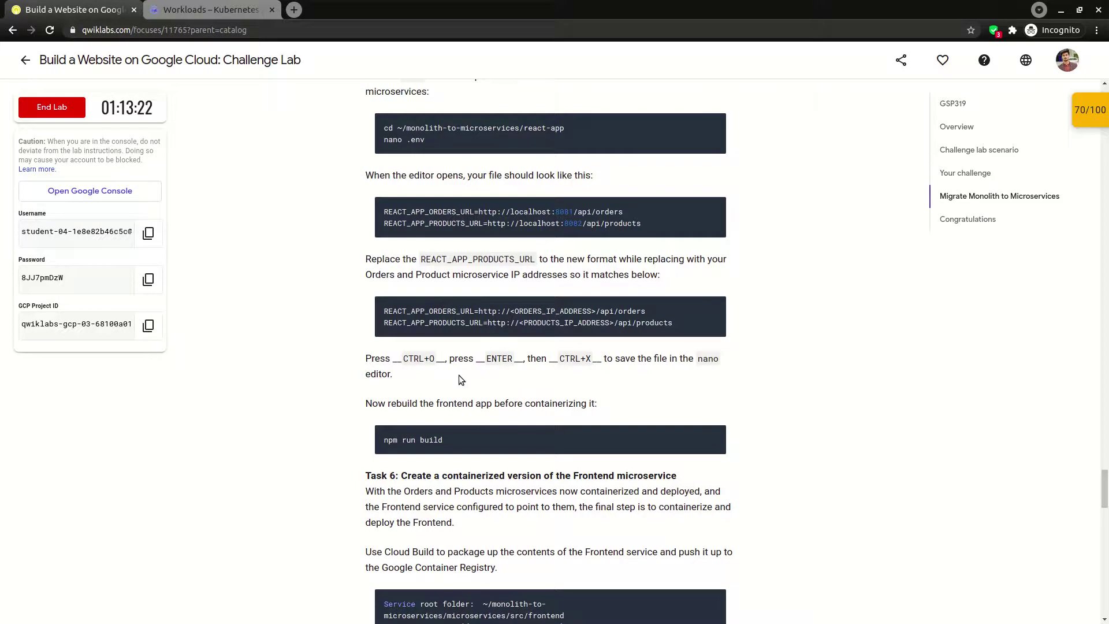
pyautogui.moveTo(391, 358); pyautogui.dragTo(630, 359)
# - Return to Cloud Shell, write the .env file under its existing name, and exit nano
pyautogui.click(207, 9)
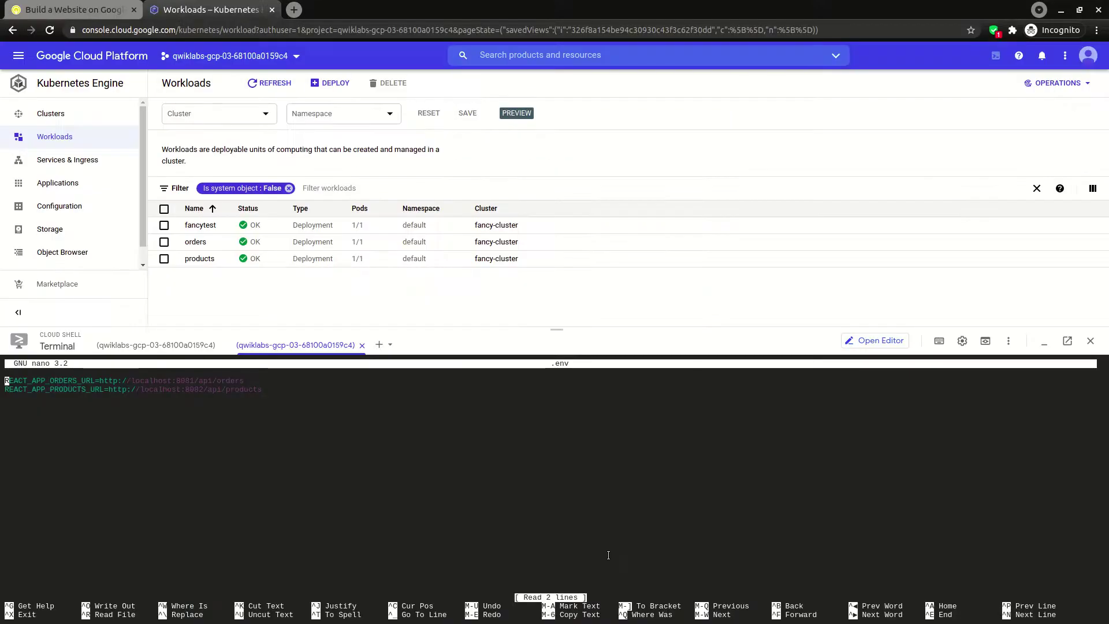
pyautogui.hotkey('ctrl', 'o')
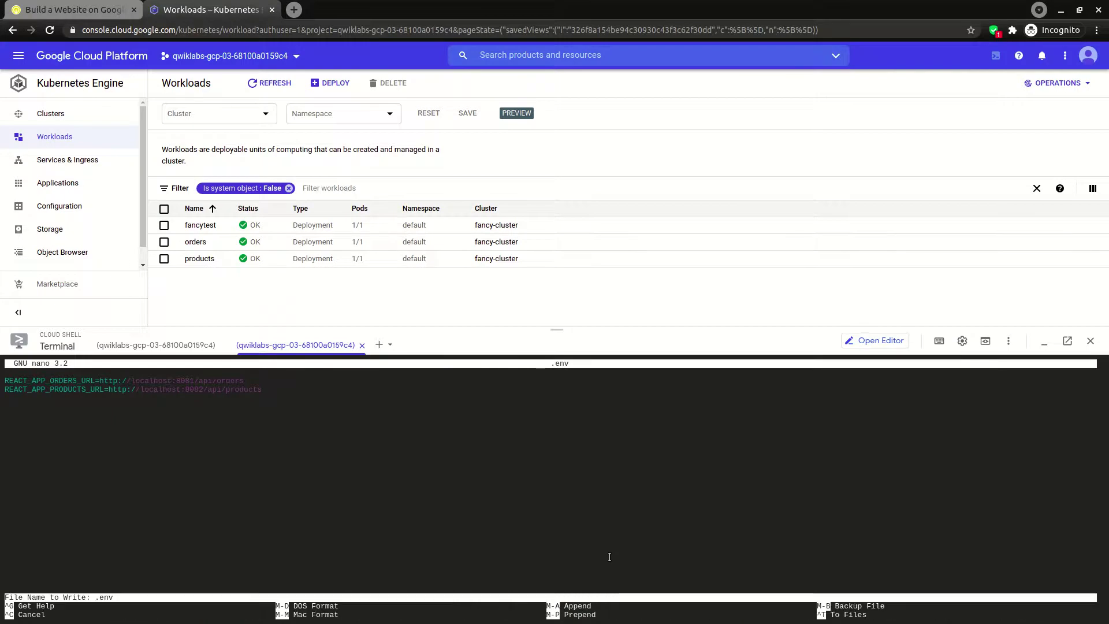
pyautogui.press('Return')
pyautogui.hotkey('ctrl', 'x')
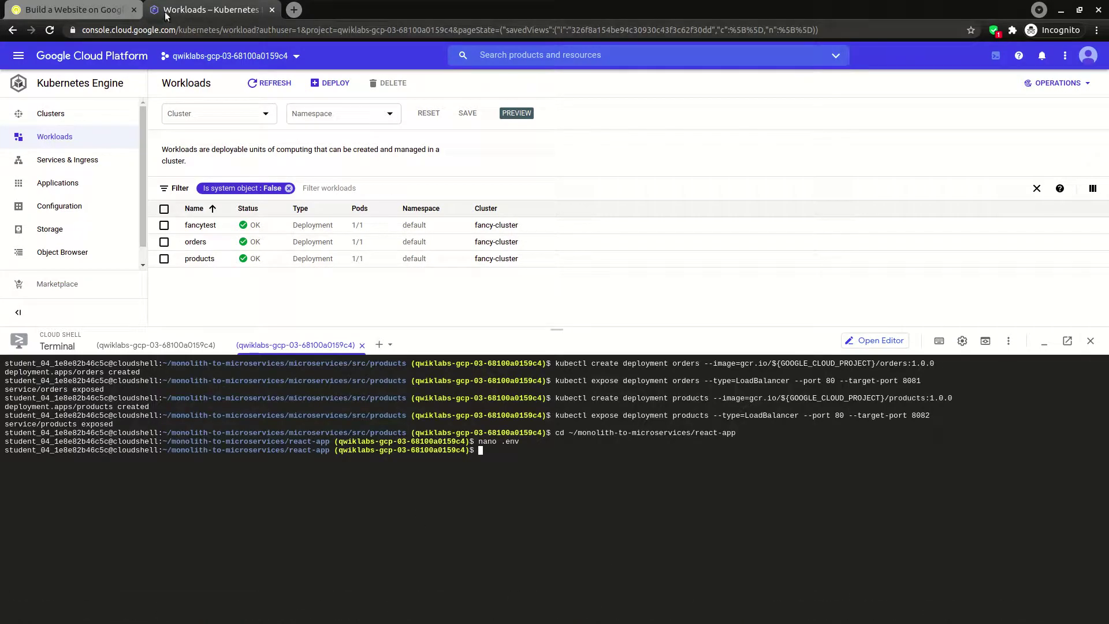
# - Review the lab's frontend rebuild and containerization instructions and the external IP notes for the orders and products services
pyautogui.click(63, 8)
pyautogui.scroll(-1, 506, 356)
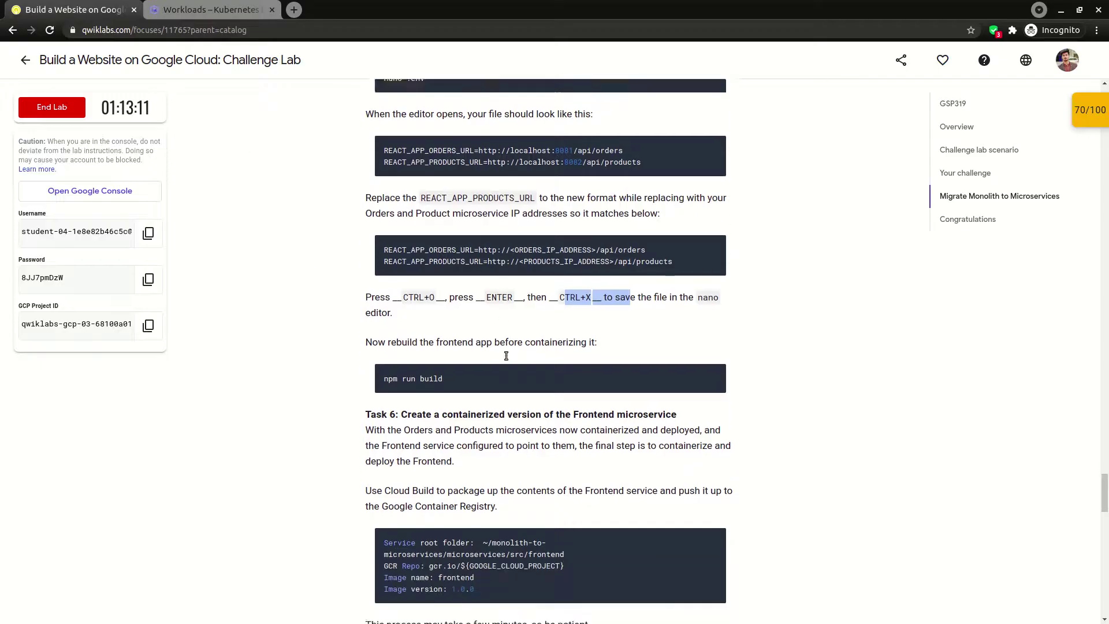
pyautogui.scroll(-2, 506, 356)
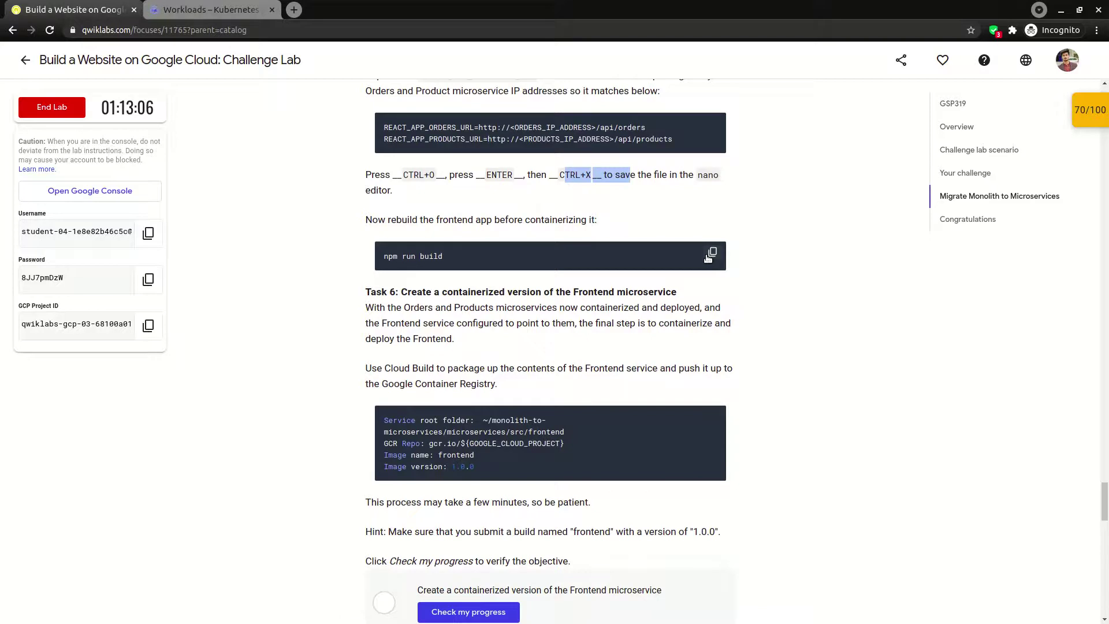
pyautogui.scroll(1, 698, 260)
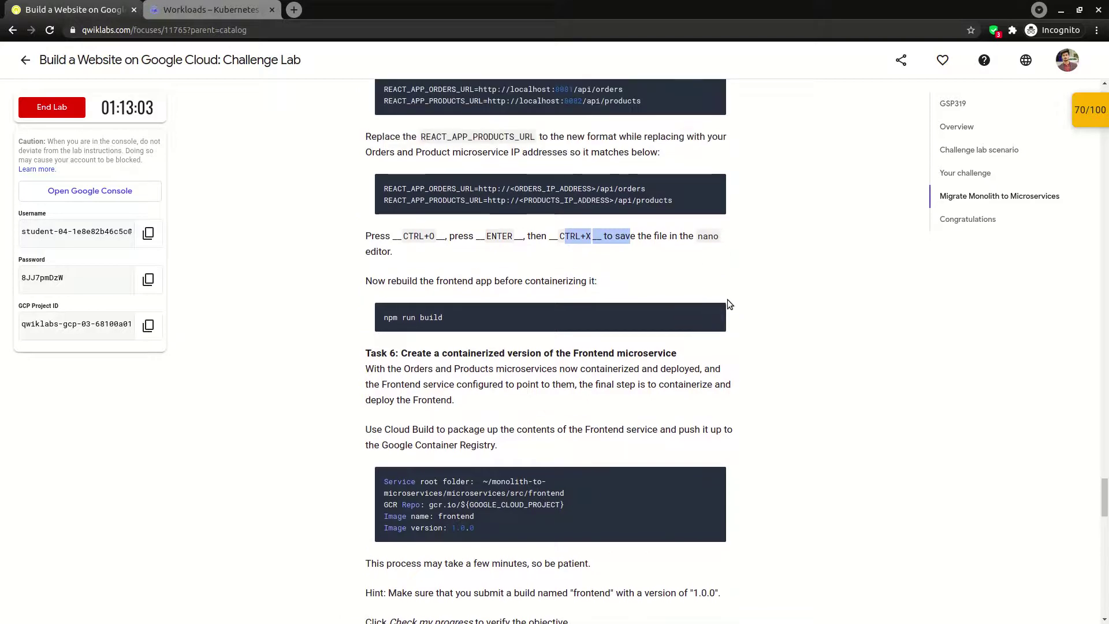
pyautogui.scroll(1, 657, 269)
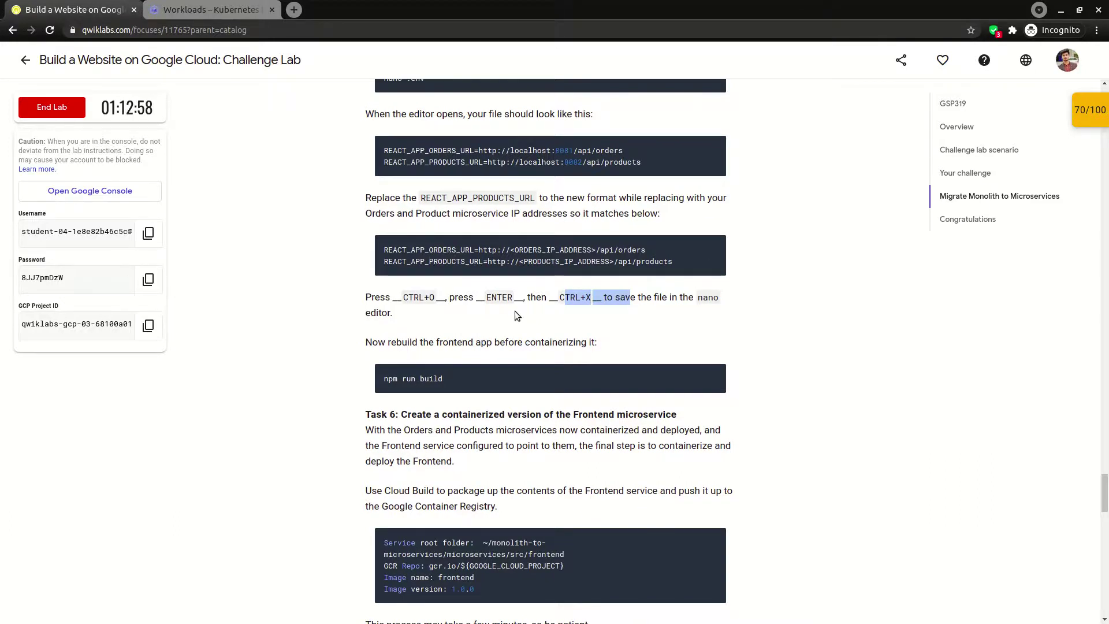
pyautogui.scroll(4, 518, 307)
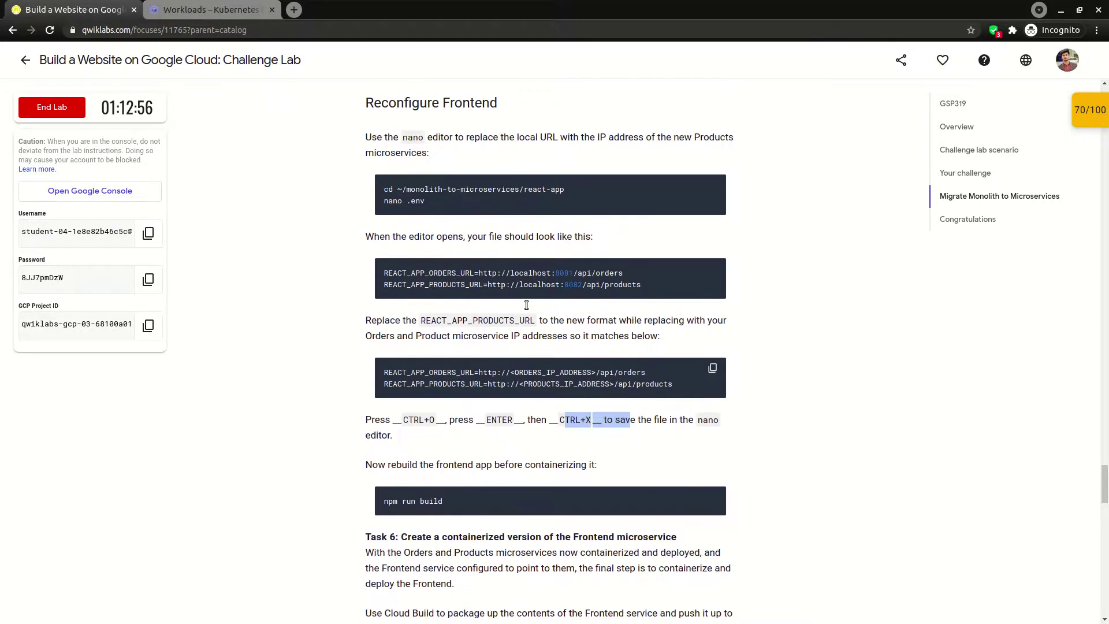
pyautogui.scroll(10, 517, 298)
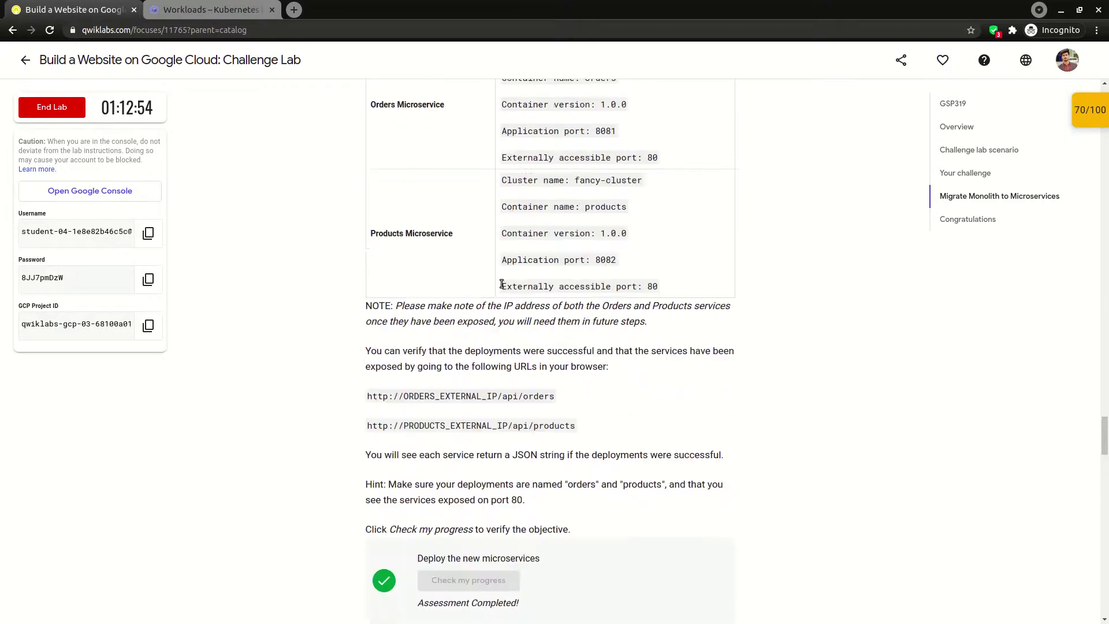
pyautogui.scroll(-2, 495, 390)
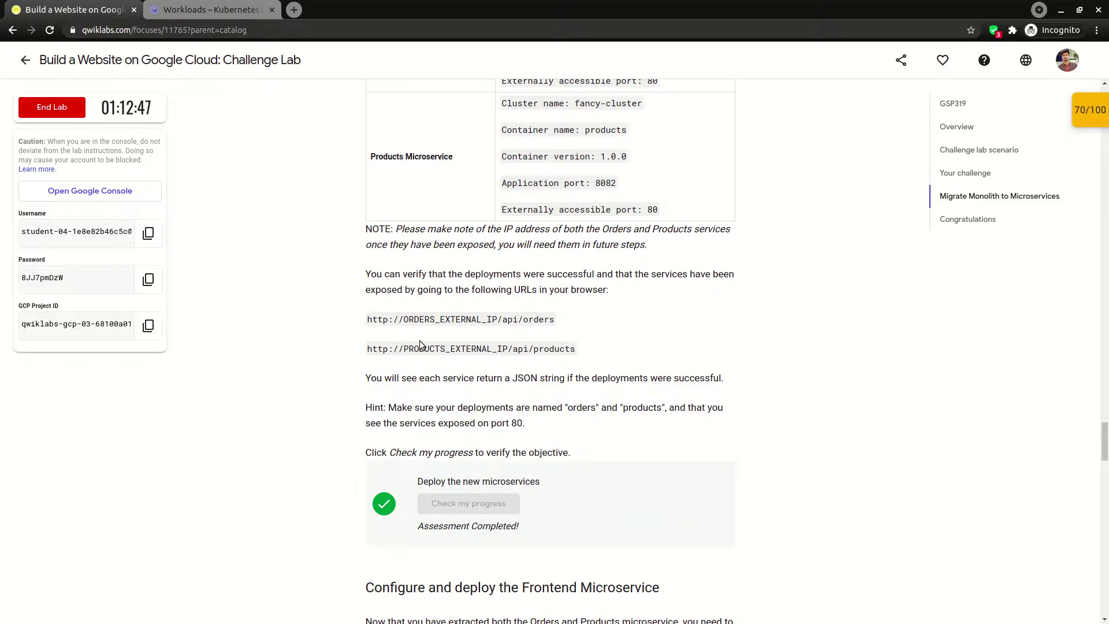
# - Review the lab's microservice deployment notes, and look up the products deployment's endpoint under Exposing services in the Cloud Console
pyautogui.scroll(3, 420, 345)
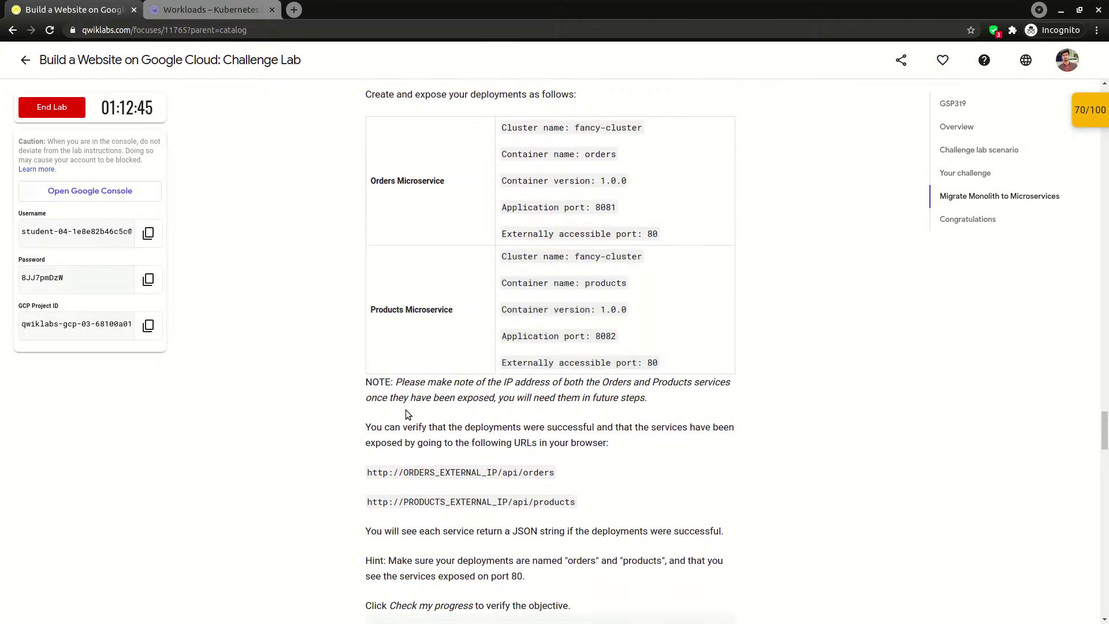
pyautogui.scroll(5, 573, 459)
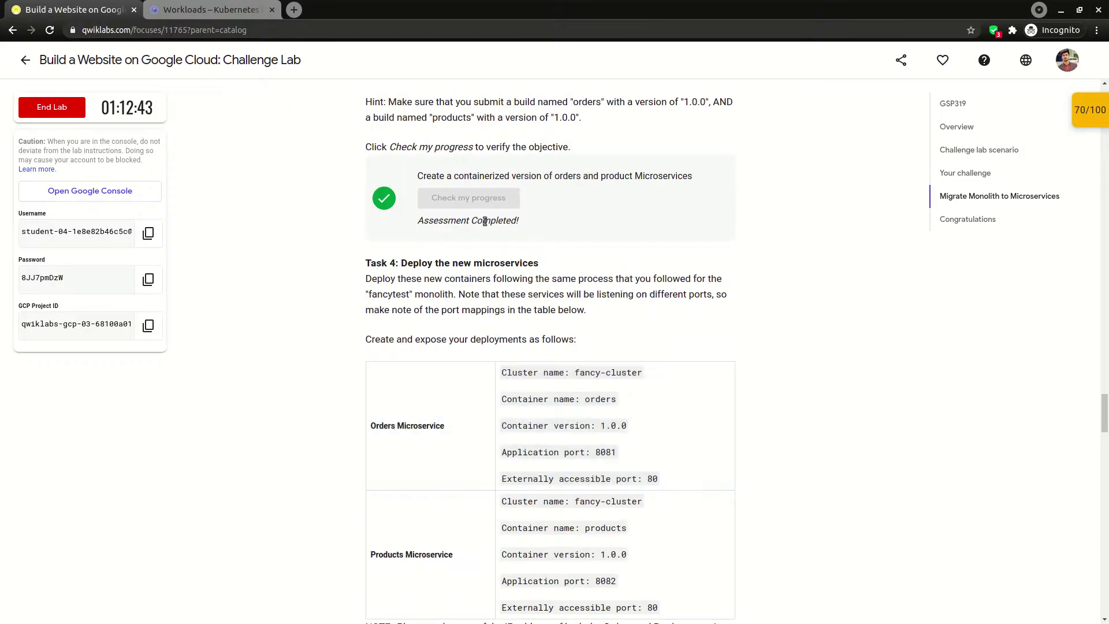
pyautogui.scroll(-8, 508, 231)
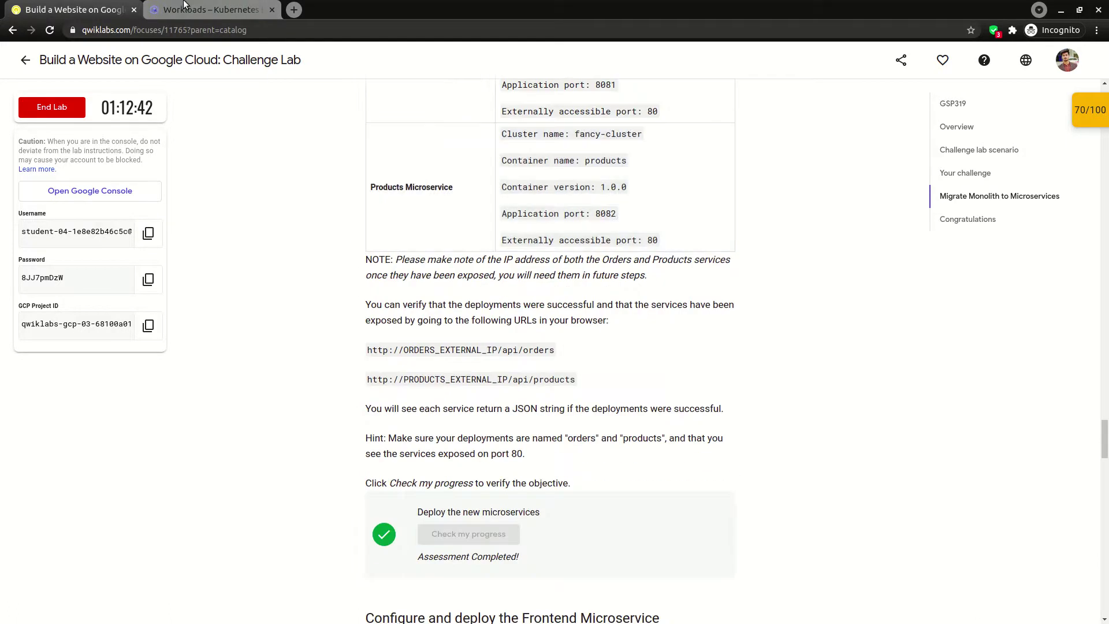
pyautogui.click(175, 6)
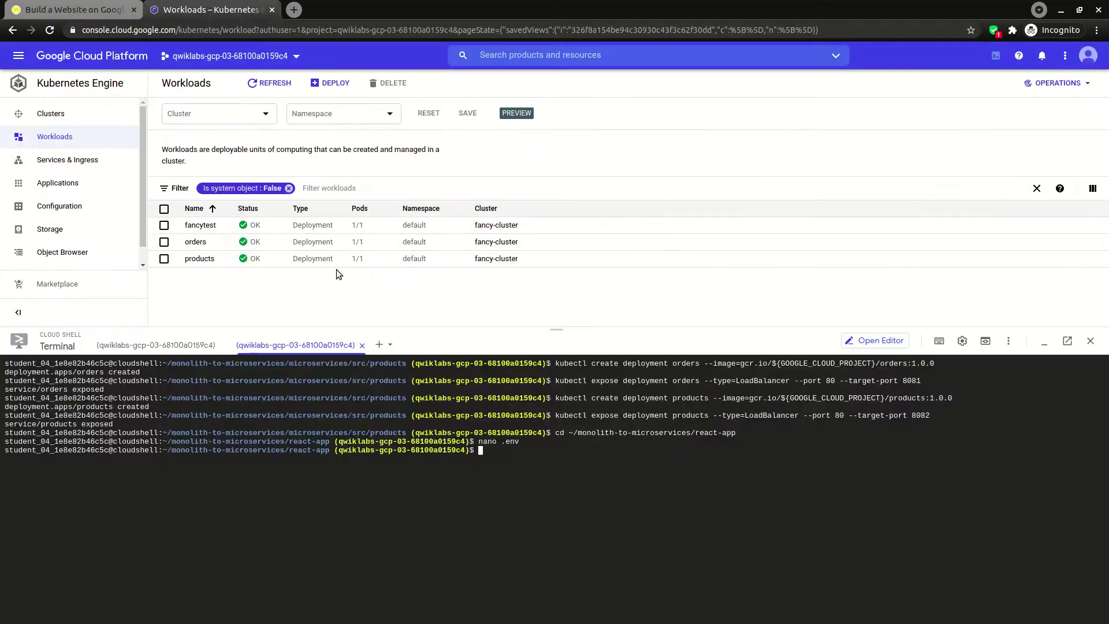
pyautogui.click(202, 258)
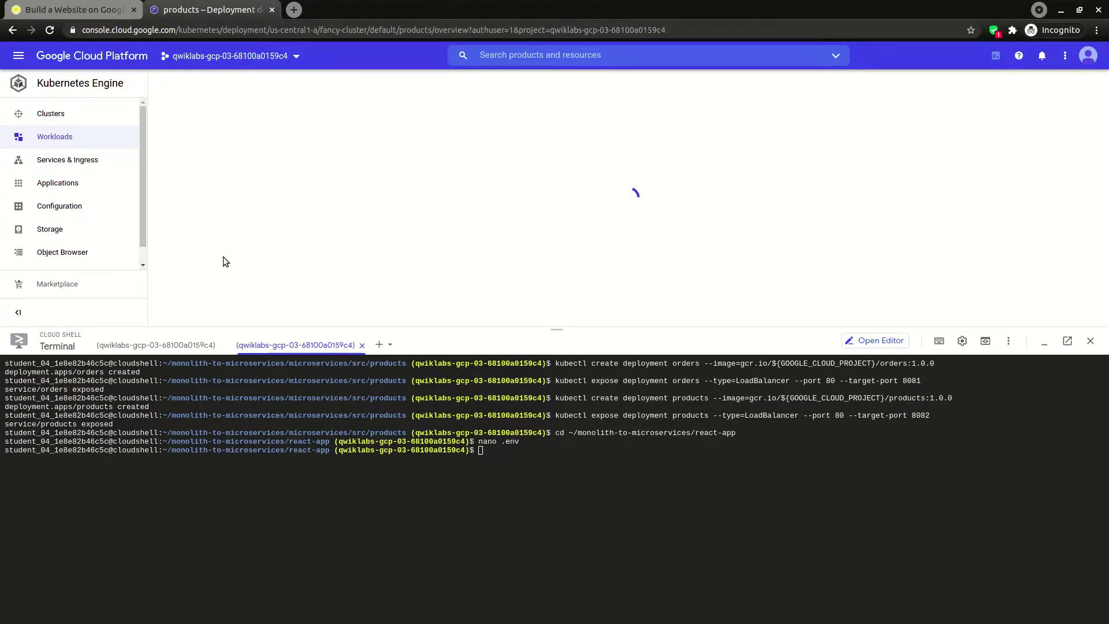
pyautogui.scroll(-3, 462, 212)
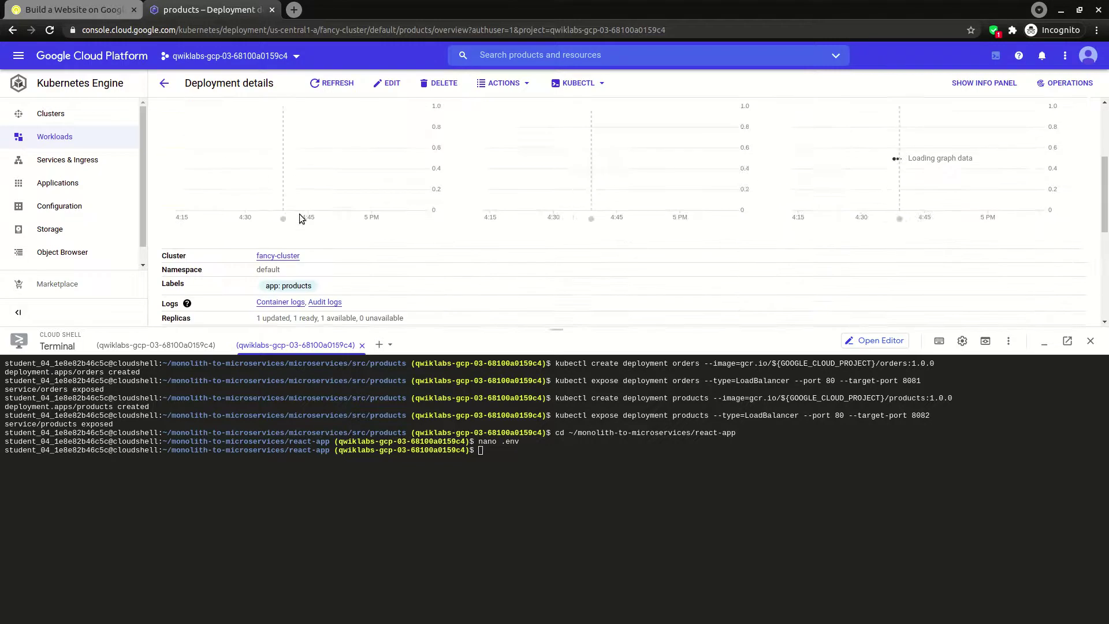
pyautogui.scroll(-2, 294, 209)
pyautogui.scroll(-2, 347, 248)
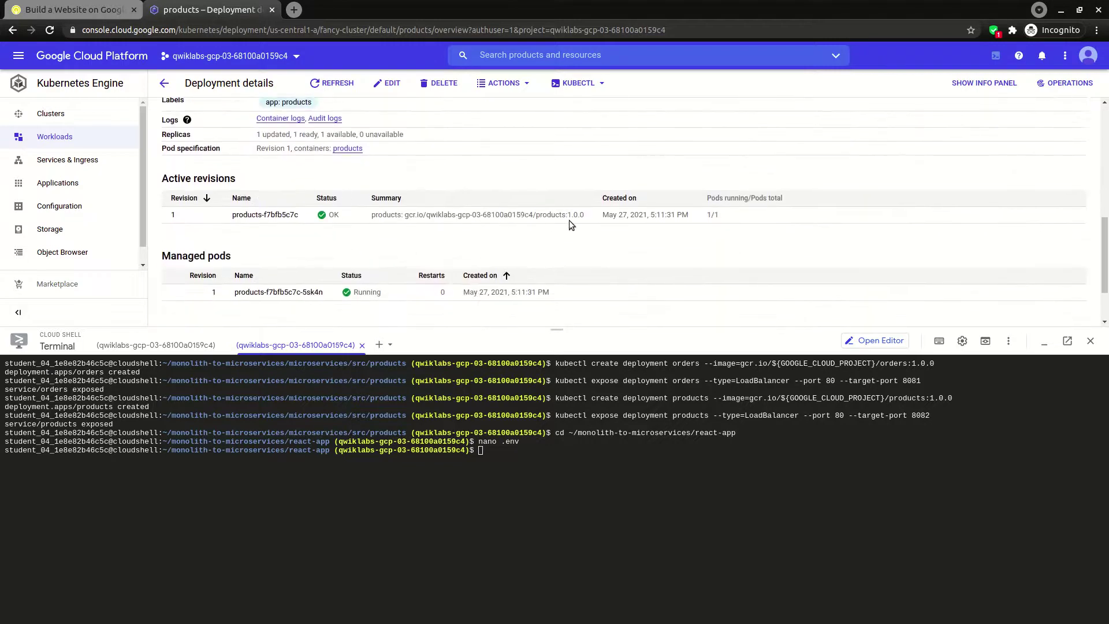
pyautogui.scroll(-2, 520, 265)
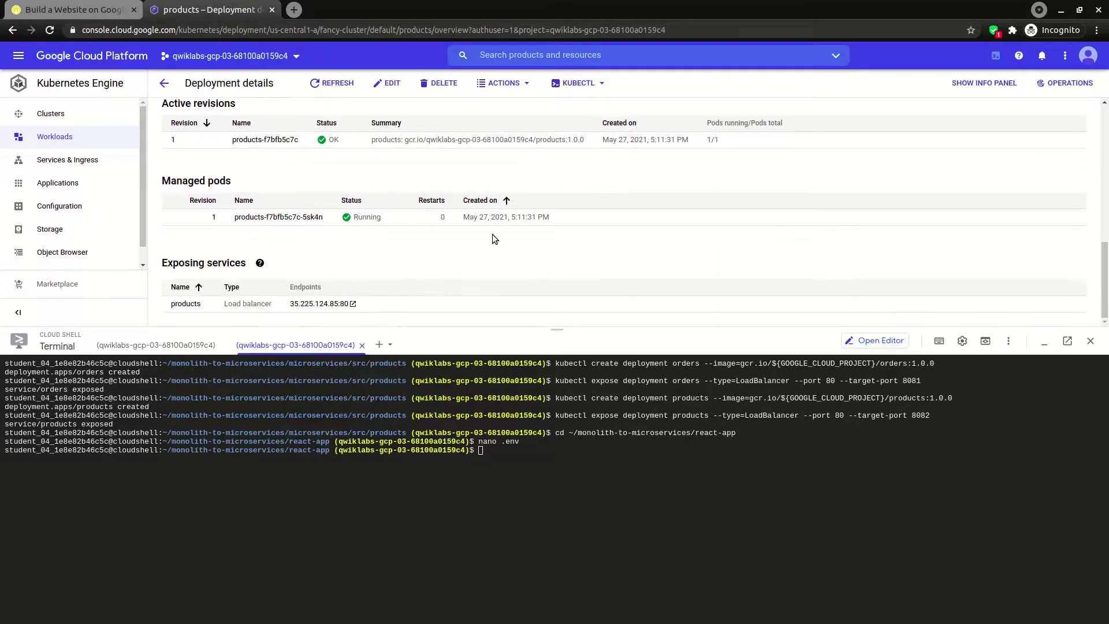
# - Open the products service's external endpoint in the browser, check its address, and close that page
pyautogui.click(302, 306)
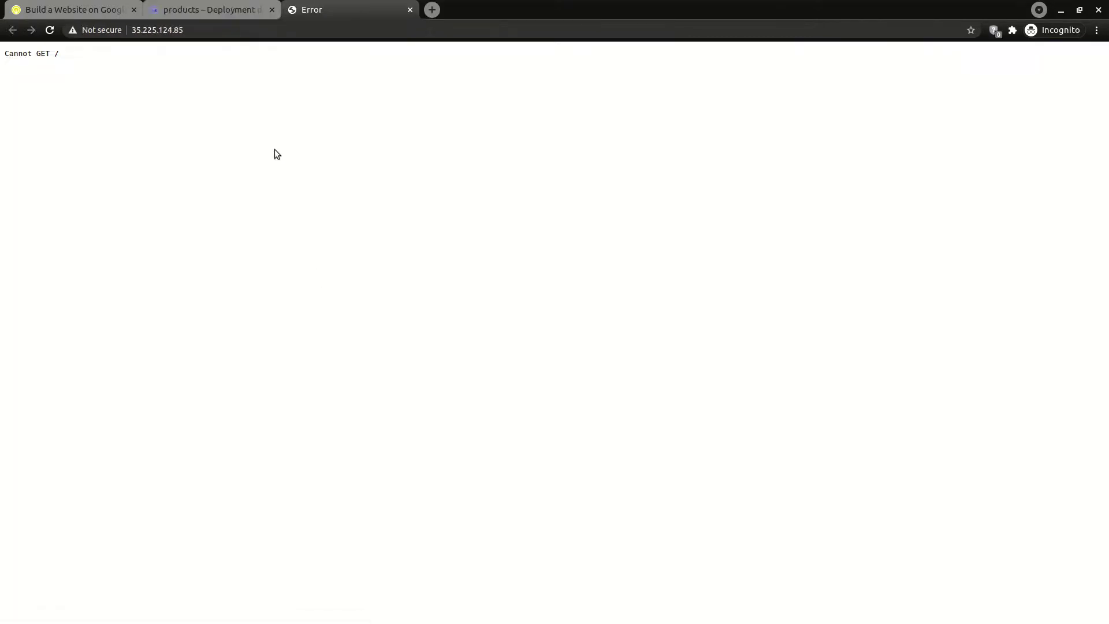
pyautogui.click(197, 37)
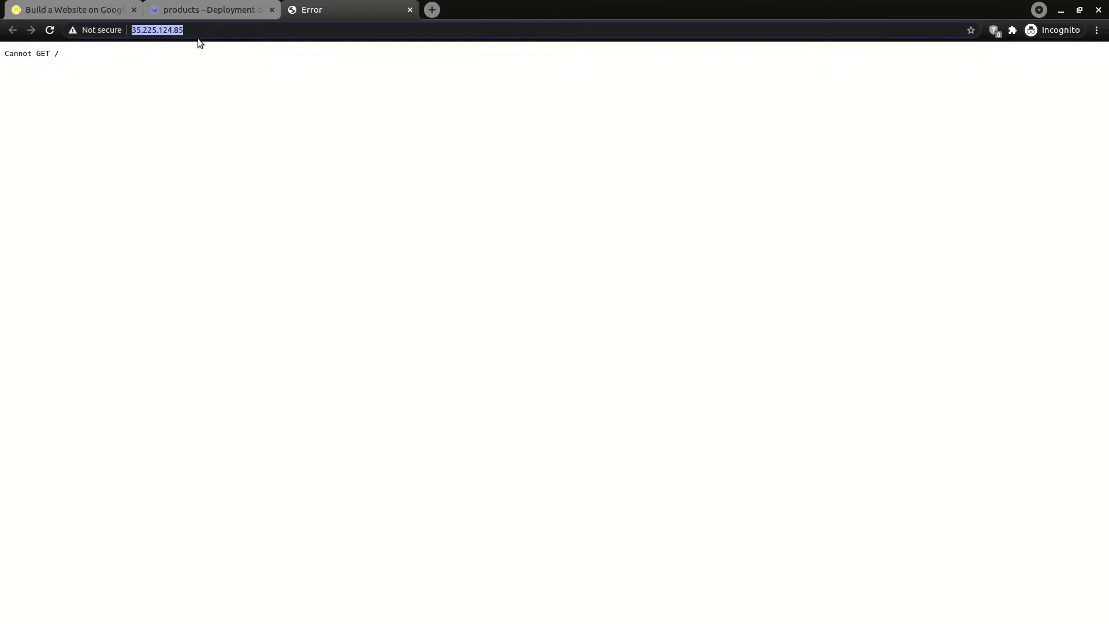
pyautogui.click(196, 5)
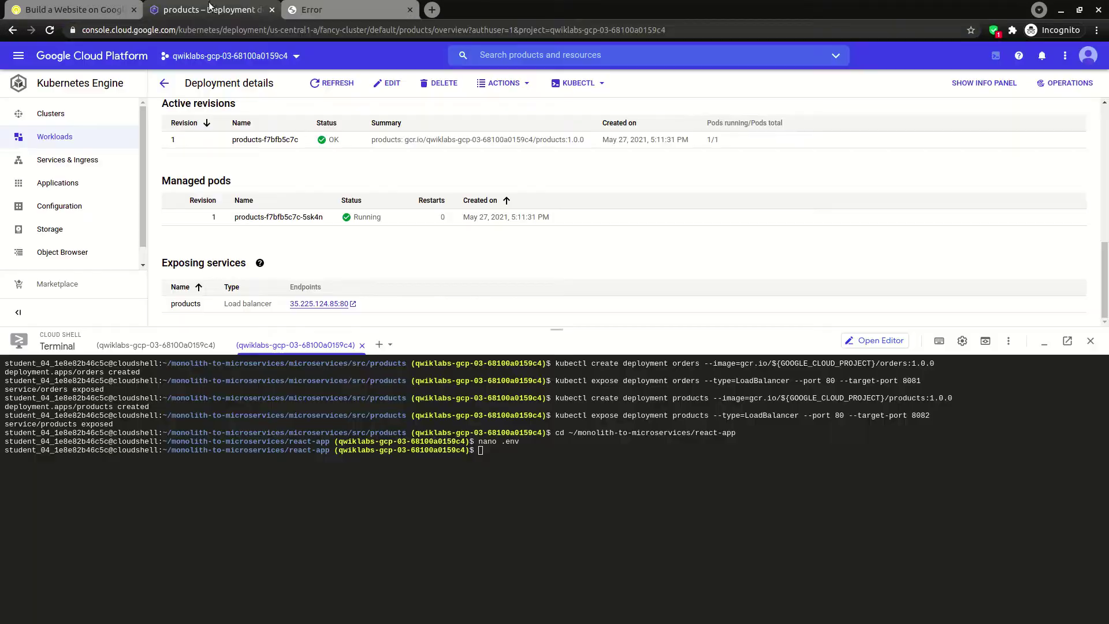
pyautogui.click(409, 11)
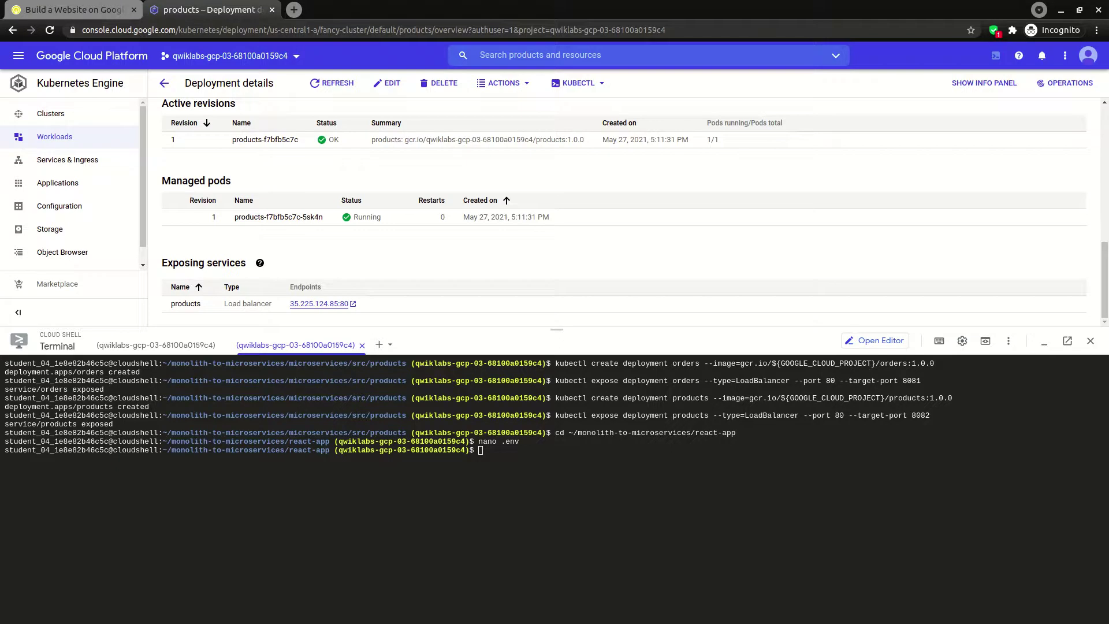
# - Reread the lab's .env URL format, microservice port tables and notes on the Orders and Products external IP addresses
pyautogui.click(69, 9)
pyautogui.scroll(-6, 479, 450)
pyautogui.scroll(-5, 464, 446)
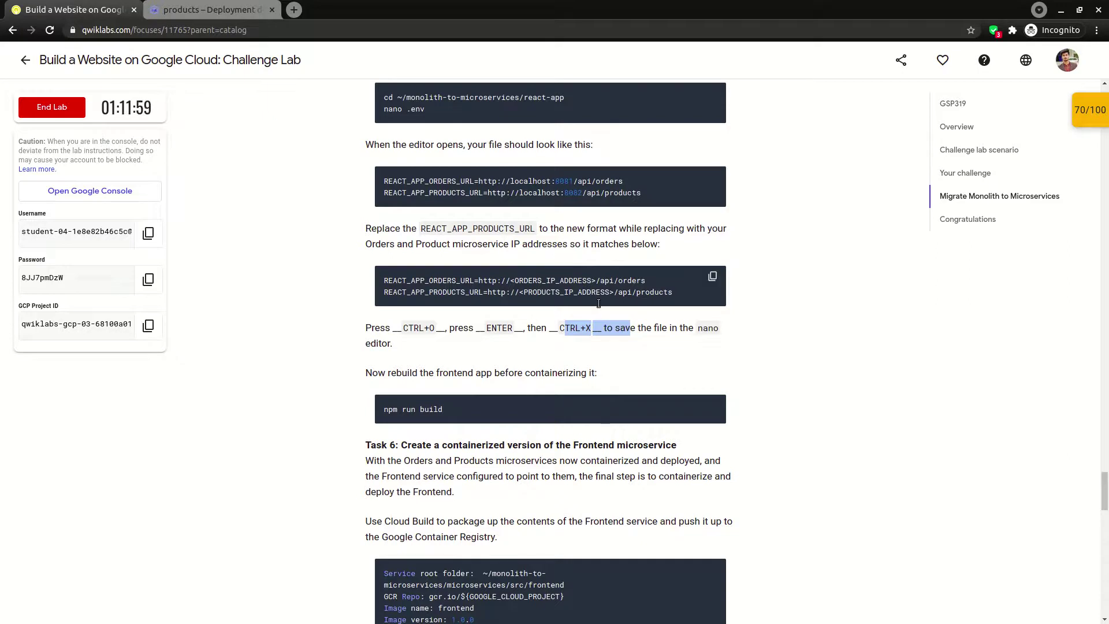
pyautogui.scroll(7, 599, 304)
pyautogui.scroll(4, 550, 279)
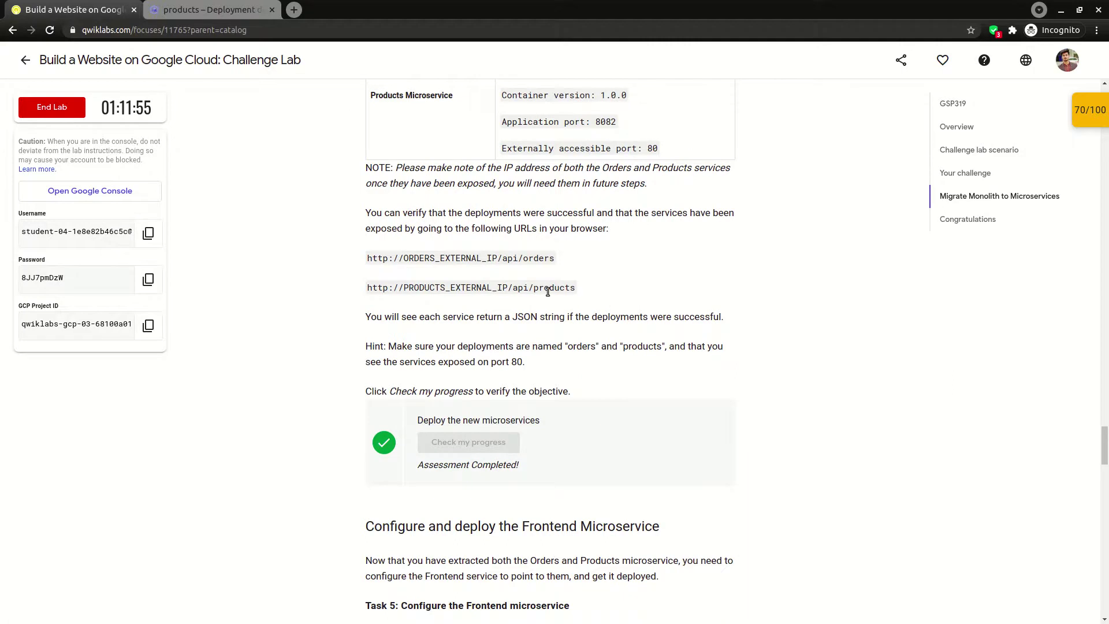
pyautogui.scroll(2, 548, 292)
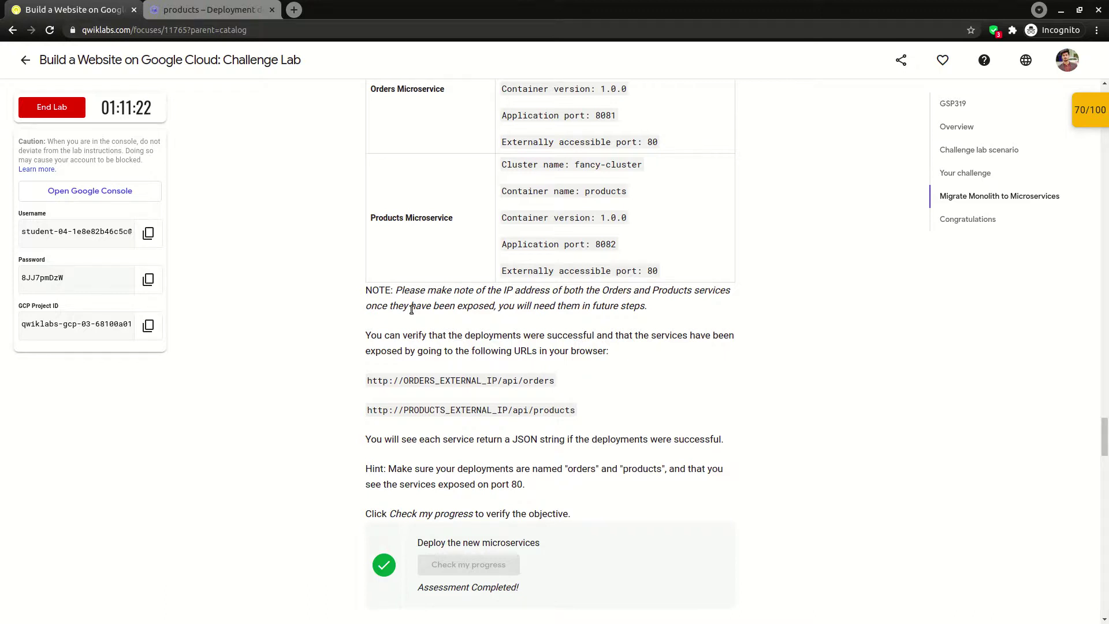
pyautogui.scroll(-2, 479, 227)
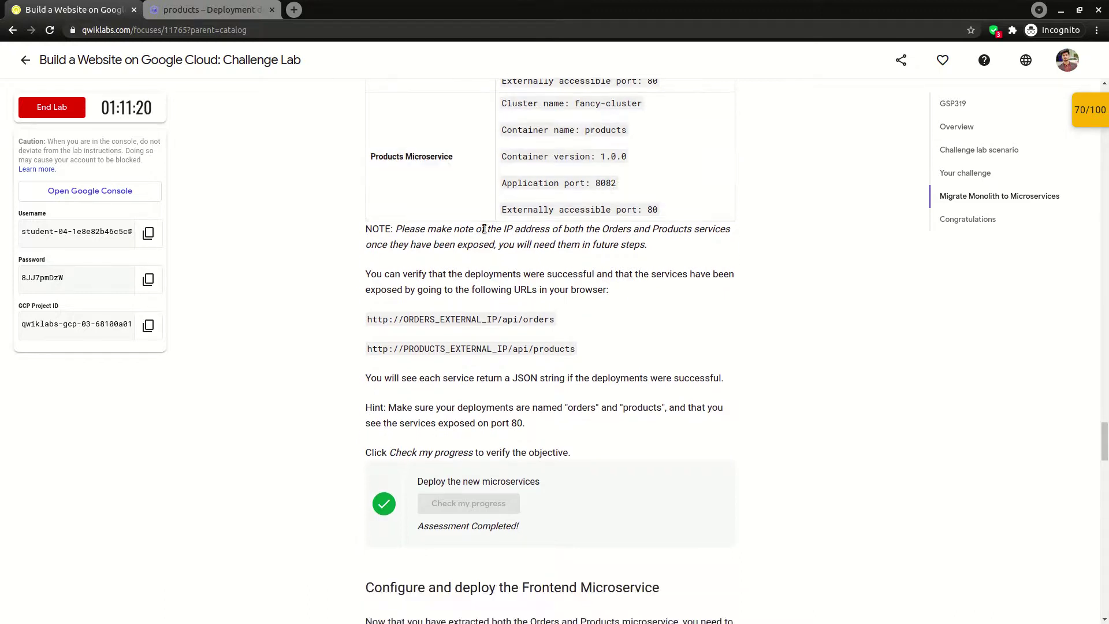
pyautogui.scroll(6, 484, 231)
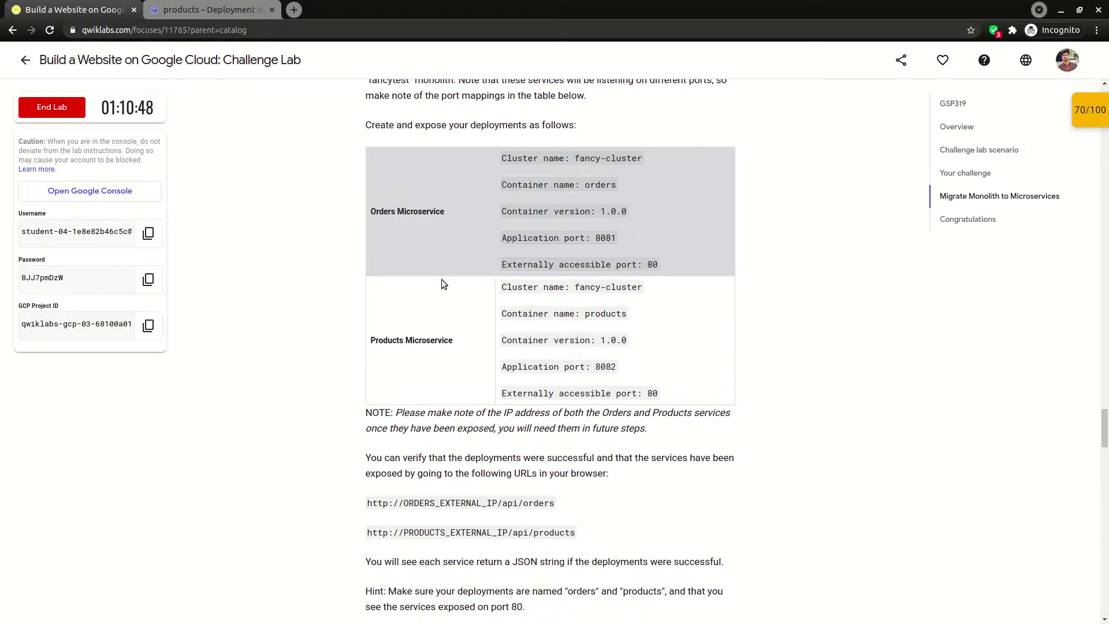
pyautogui.scroll(3, 429, 269)
pyautogui.scroll(-5, 476, 202)
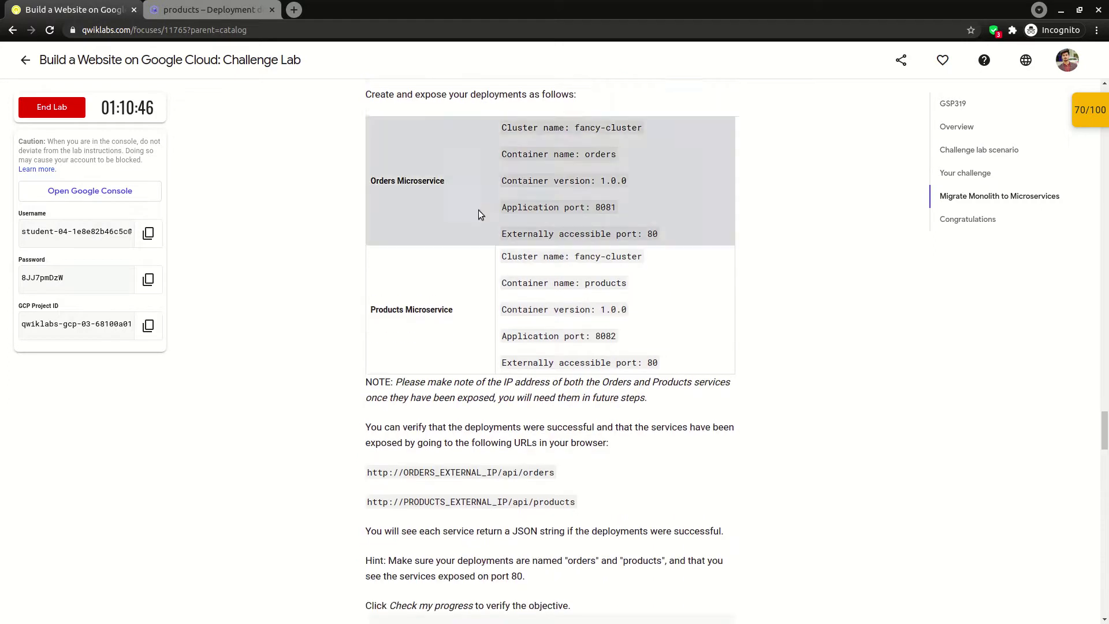
pyautogui.scroll(-1, 491, 292)
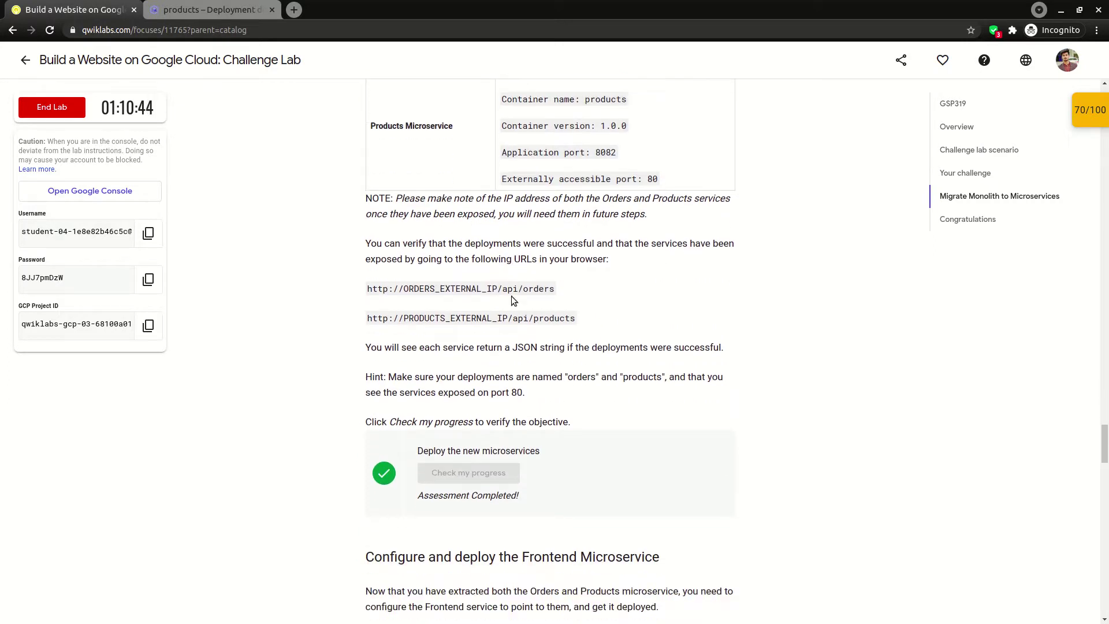
pyautogui.moveTo(419, 290); pyautogui.dragTo(481, 290)
# - Copy the lab's frontend rebuild command, npm run build, and run it in Cloud Shell from the react-app folder
pyautogui.scroll(-7, 490, 298)
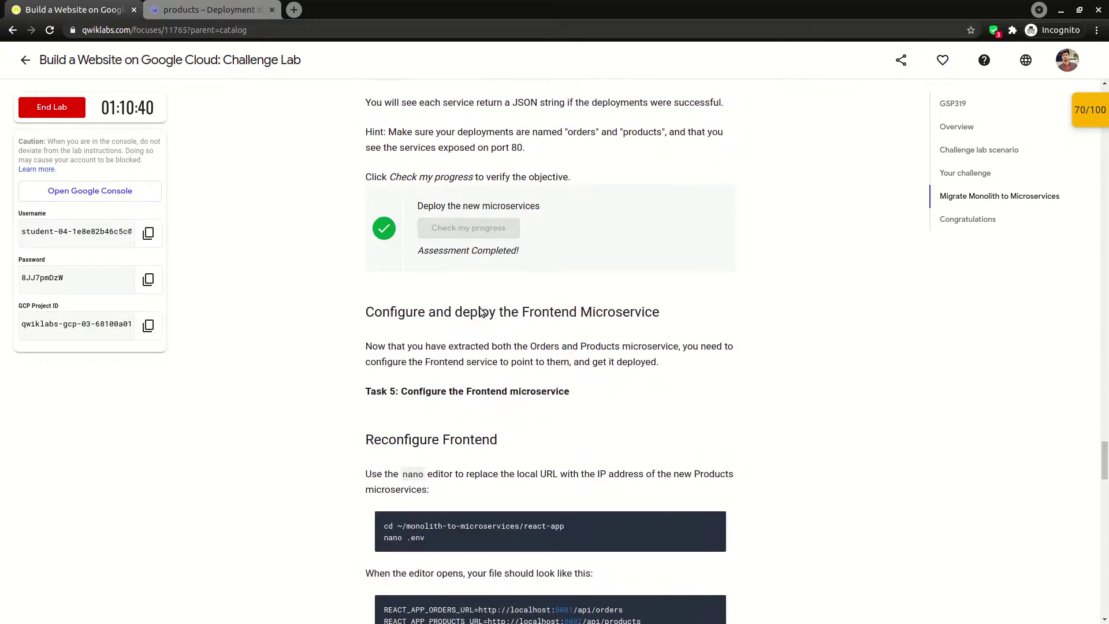
pyautogui.scroll(-7, 479, 310)
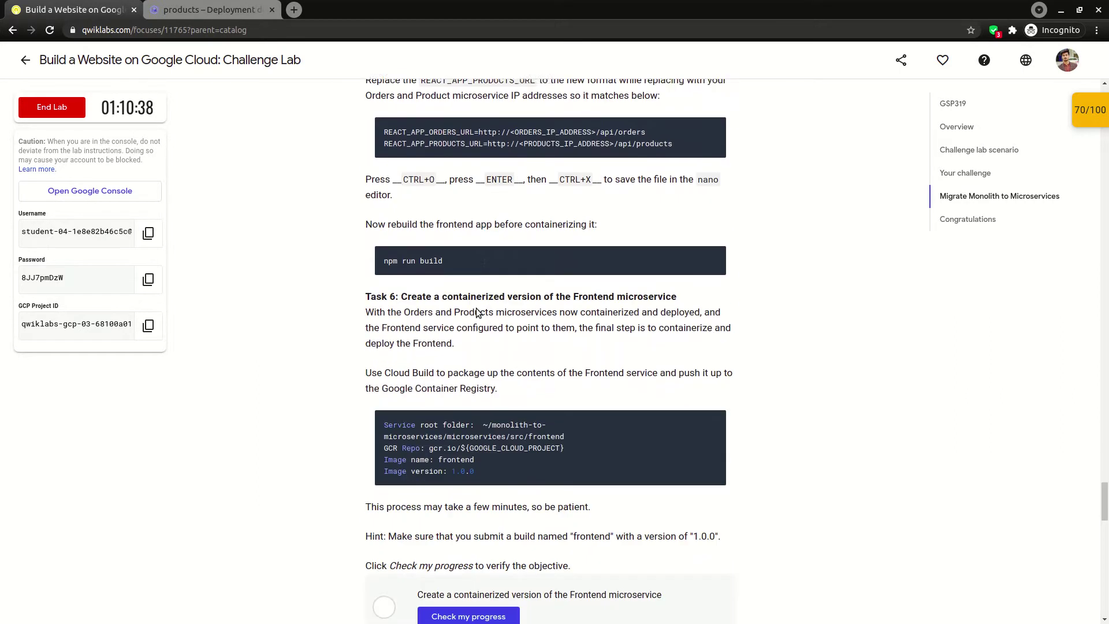
pyautogui.scroll(-2, 589, 242)
pyautogui.click(712, 162)
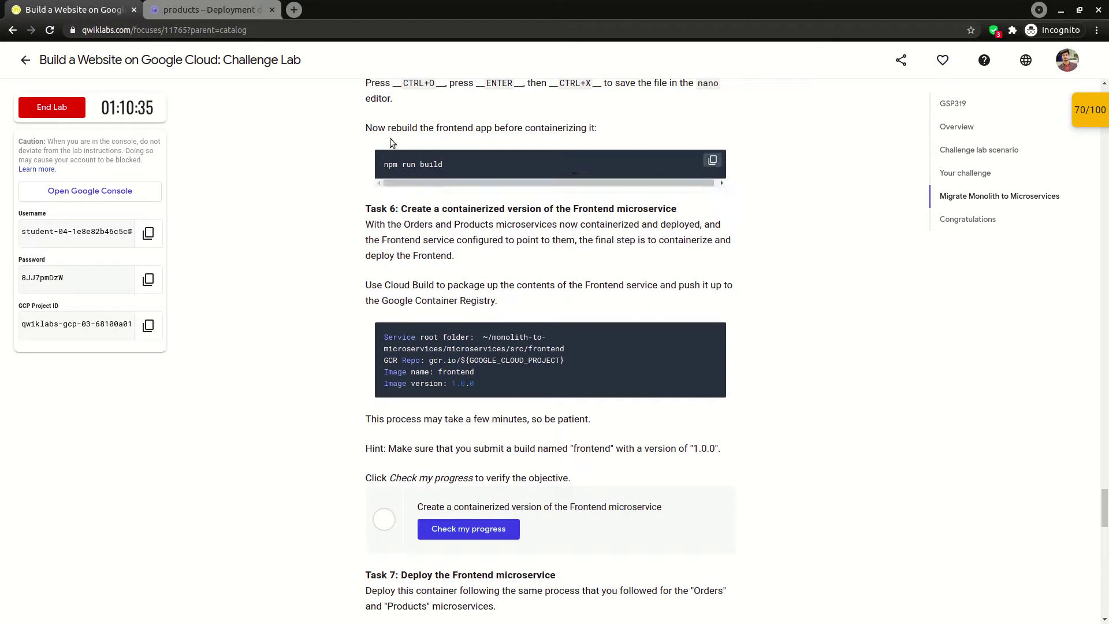
pyautogui.hotkey('ctrl', 'Tab')
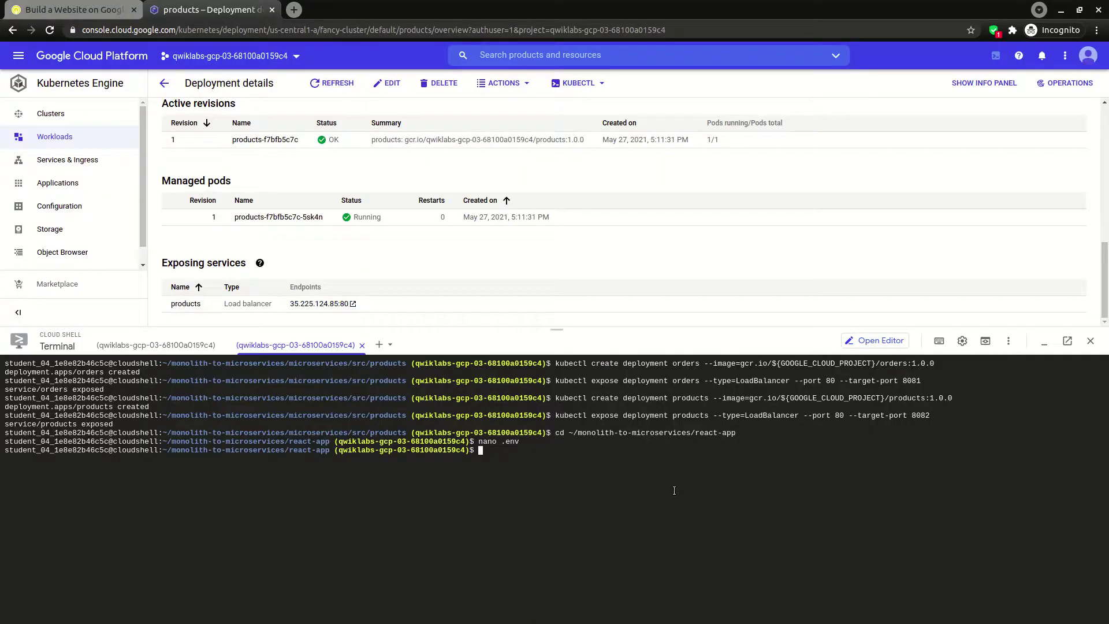
pyautogui.hotkey('ctrl', 'v')
pyautogui.press('Return')
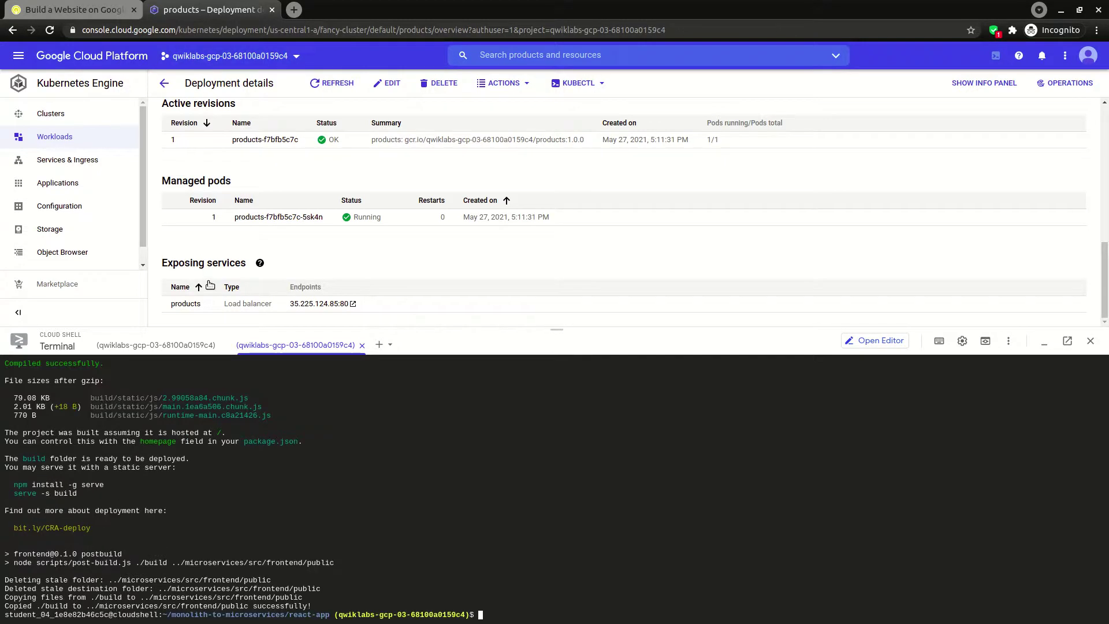
# - Check the Task 6 service root folder and change the Cloud Shell directory to ~/monolith-to-microservices/microservices/src/frontend
pyautogui.click(86, 9)
pyautogui.scroll(-3, 650, 315)
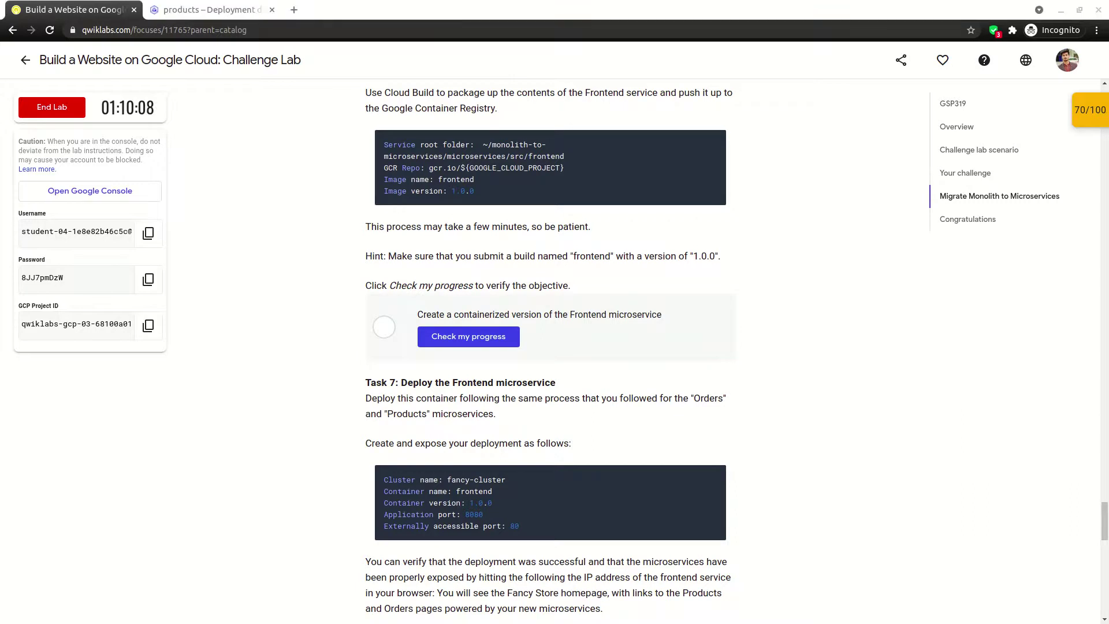
pyautogui.scroll(2, 511, 272)
pyautogui.scroll(1, 479, 248)
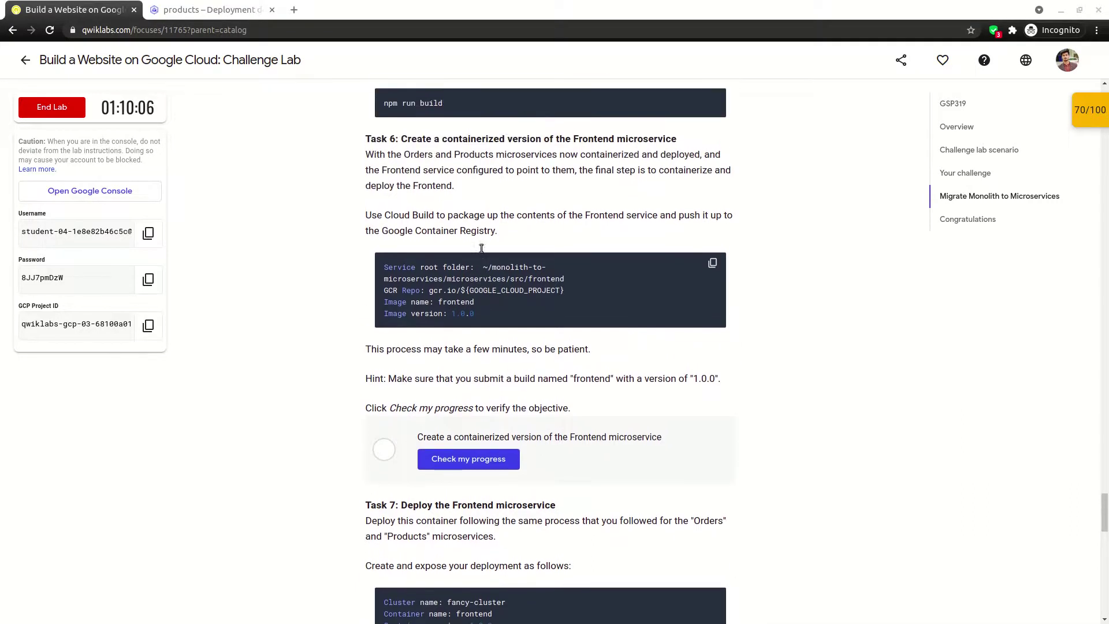
pyautogui.click(186, 8)
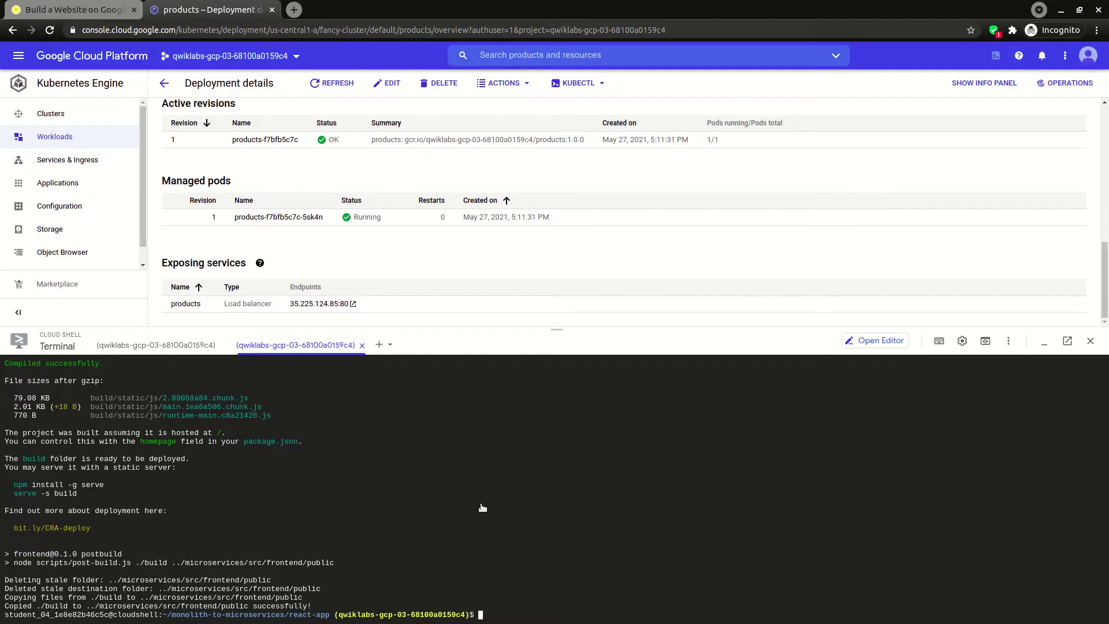
pyautogui.hotkey('ctrl', 'v')
pyautogui.press('Return')
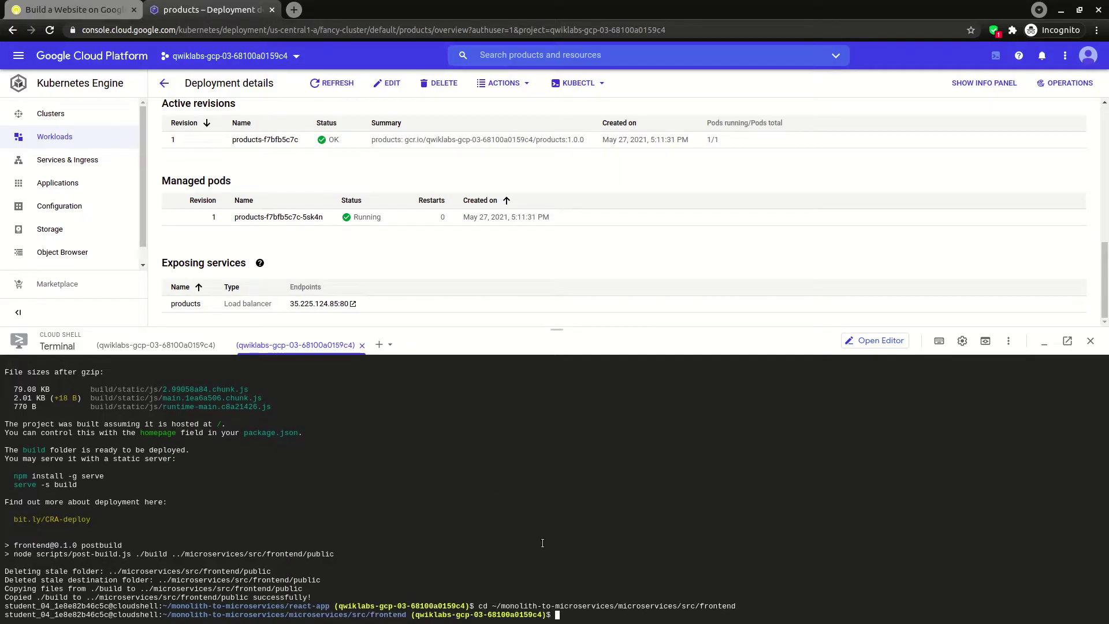
# - Build and push the frontend image by running gcloud builds submit --tag gcr.io/${GOOGLE_CLOUD_PROJECT}/frontend:1.0.0 . in Cloud Shell
pyautogui.click(99, 4)
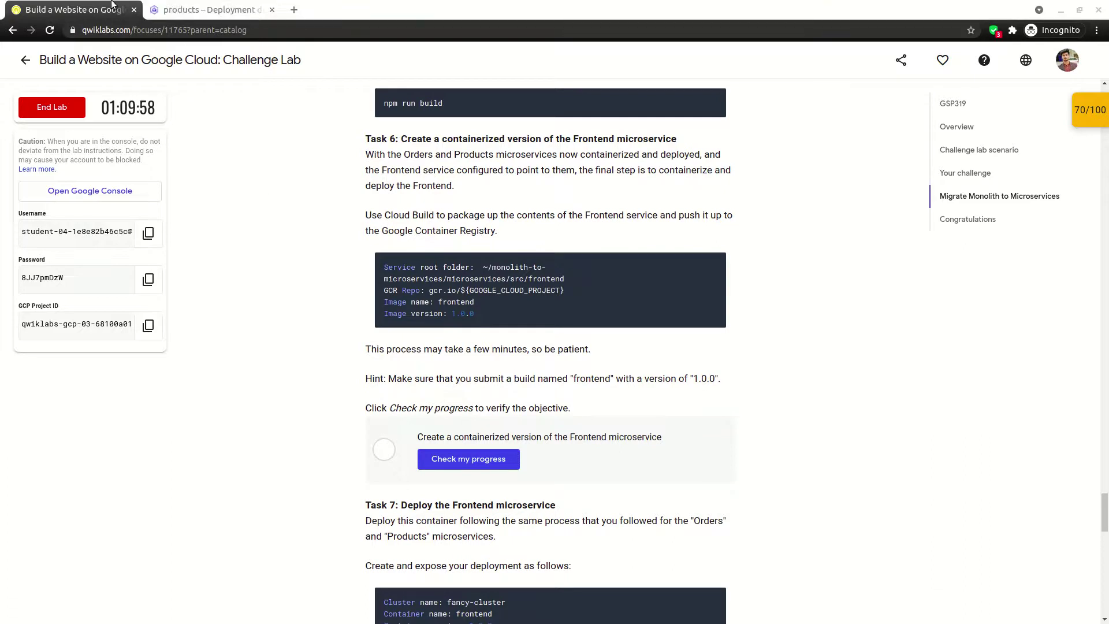
pyautogui.click(174, 9)
pyautogui.hotkey('ctrl', 'v')
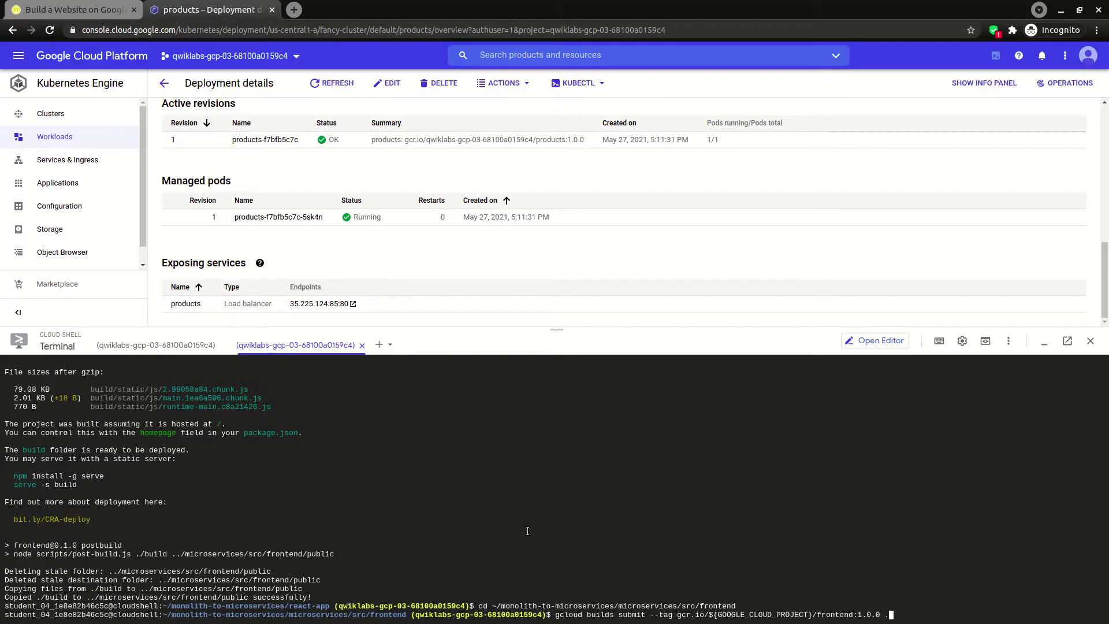
pyautogui.press('Return')
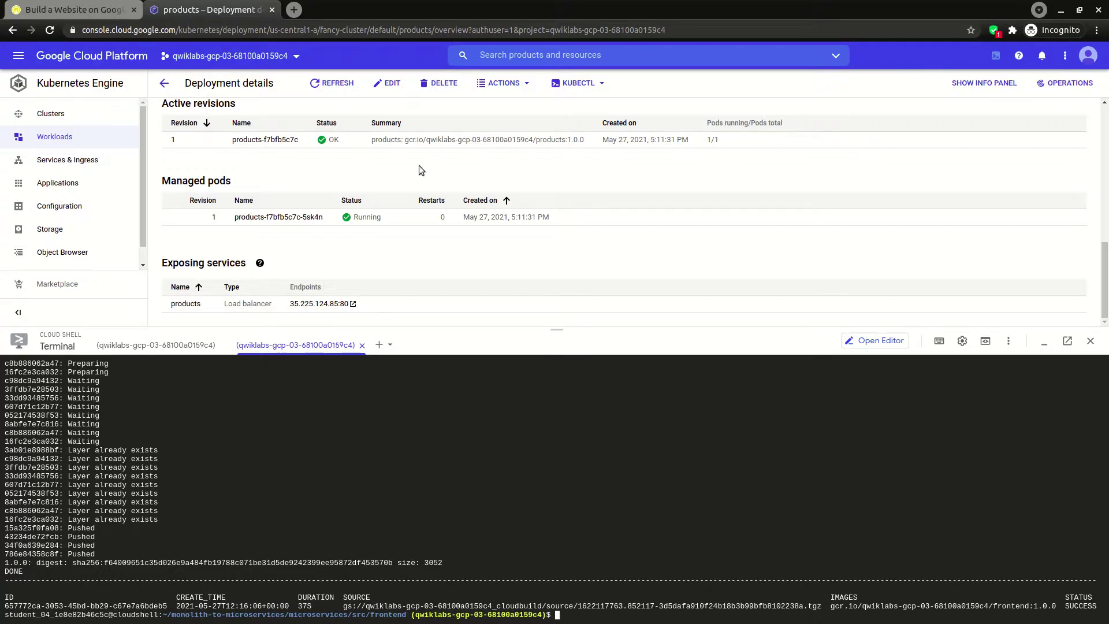
# - Check the lab progress for "Create a containerized version of the Frontend microservice" and view the Task 7 deployment settings
pyautogui.click(79, 8)
pyautogui.click(492, 461)
pyautogui.scroll(-6, 563, 415)
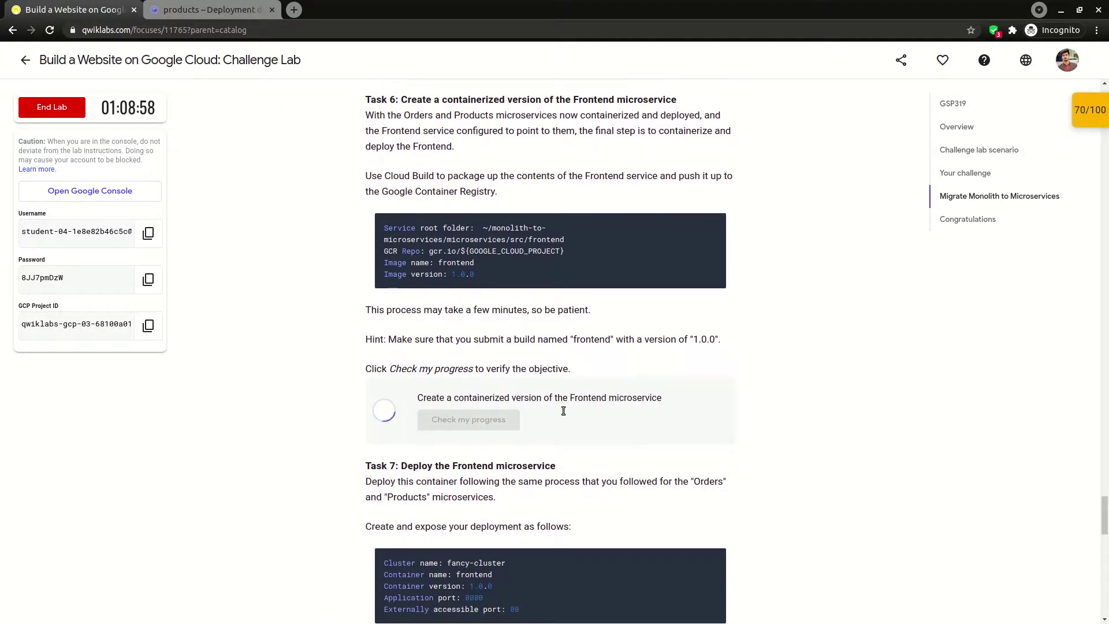
pyautogui.scroll(-4, 562, 415)
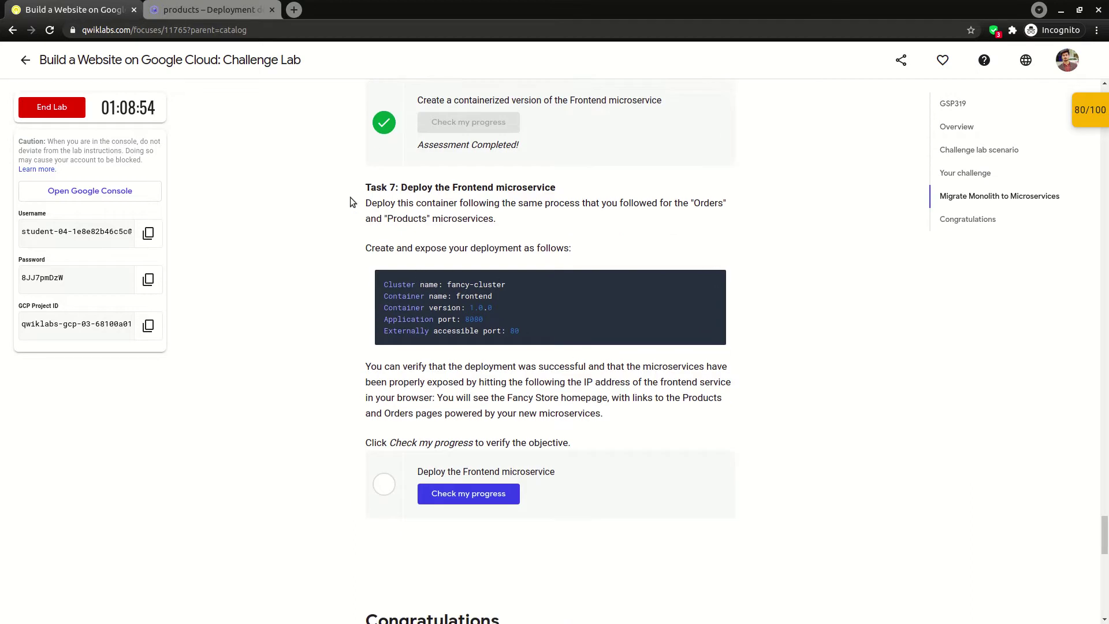
# - Return to Cloud Shell and clear the terminal output with the clear command
pyautogui.click(202, 8)
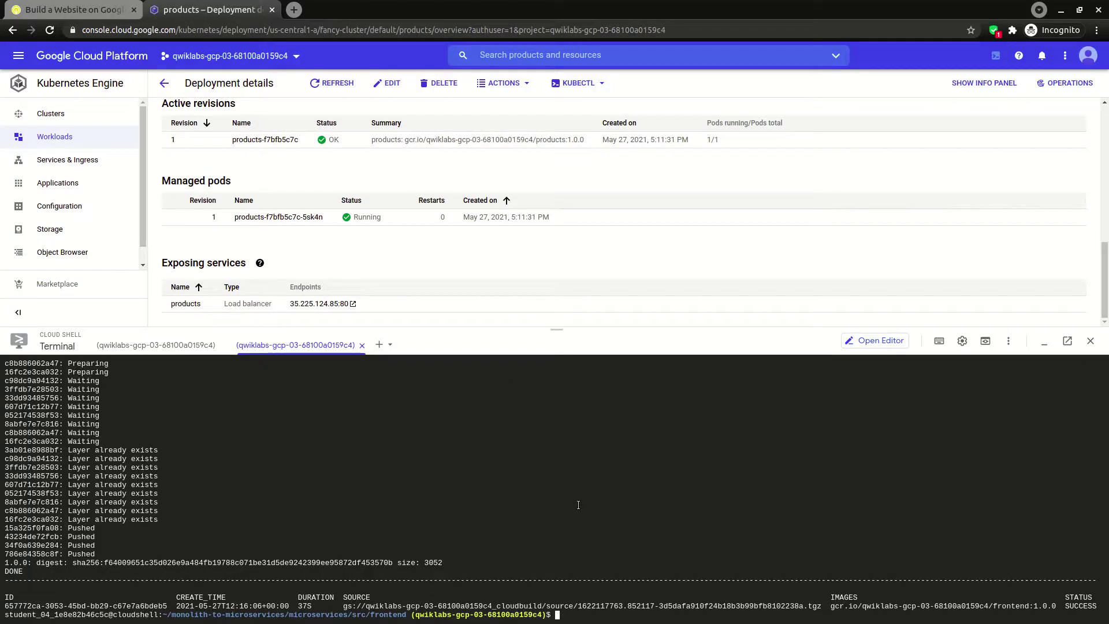
pyautogui.write('clear')
pyautogui.press('Return')
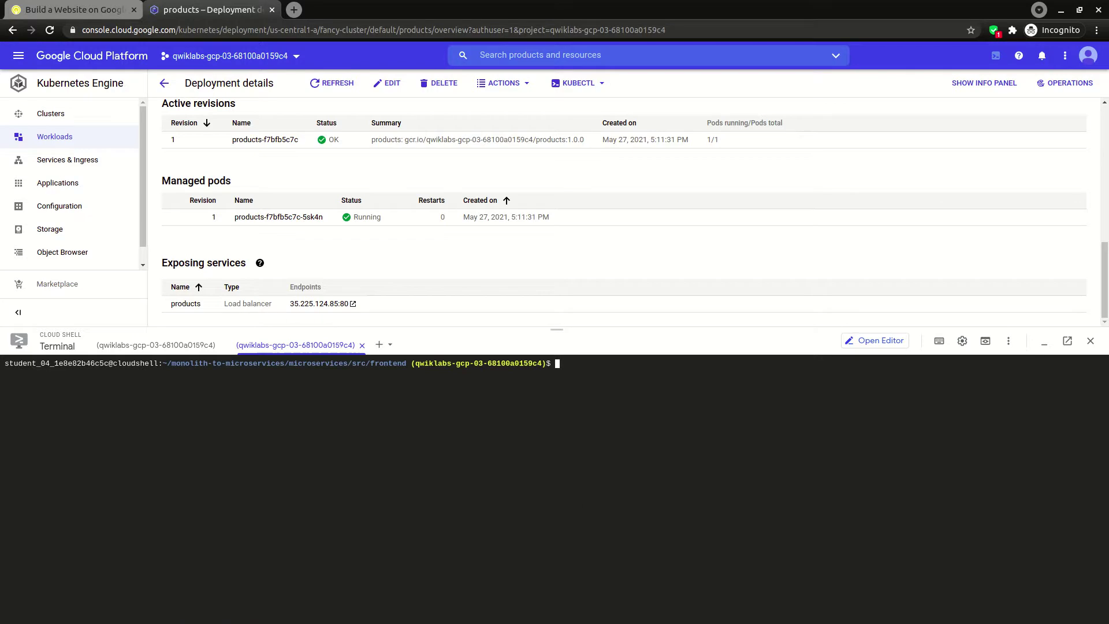
# - Create the frontend deployment from gcr.io/${GOOGLE_CLOUD_PROJECT}/frontend:1.0.0 with kubectl in Cloud Shell and expose it as a LoadBalancer on port 80 with target port 8080
pyautogui.hotkey('ctrl', 'v')
pyautogui.press('Return')
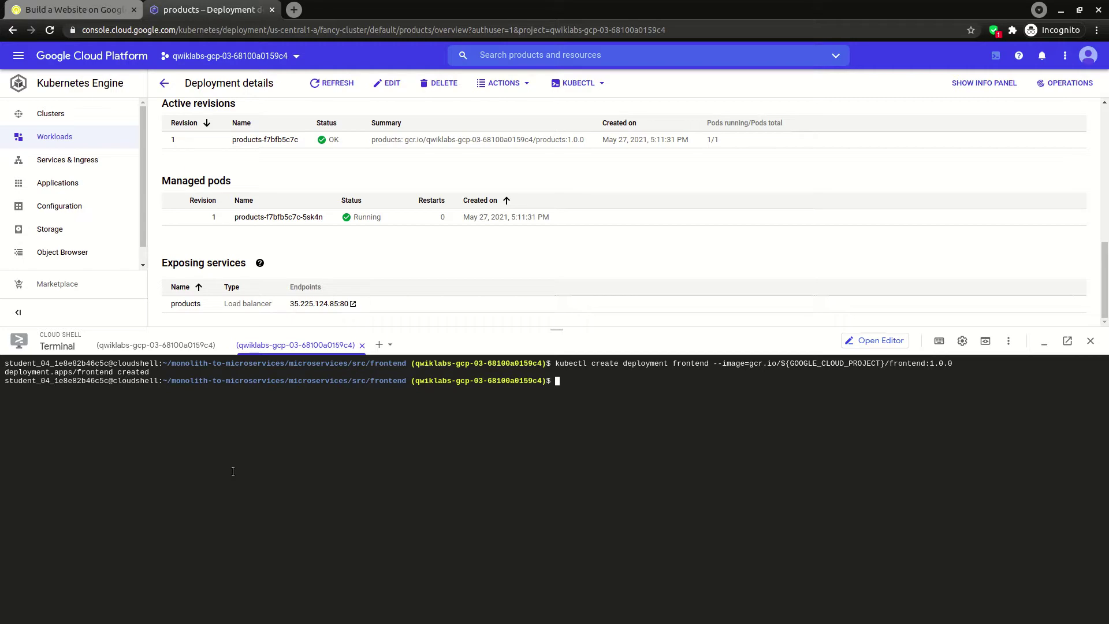
pyautogui.click(55, 10)
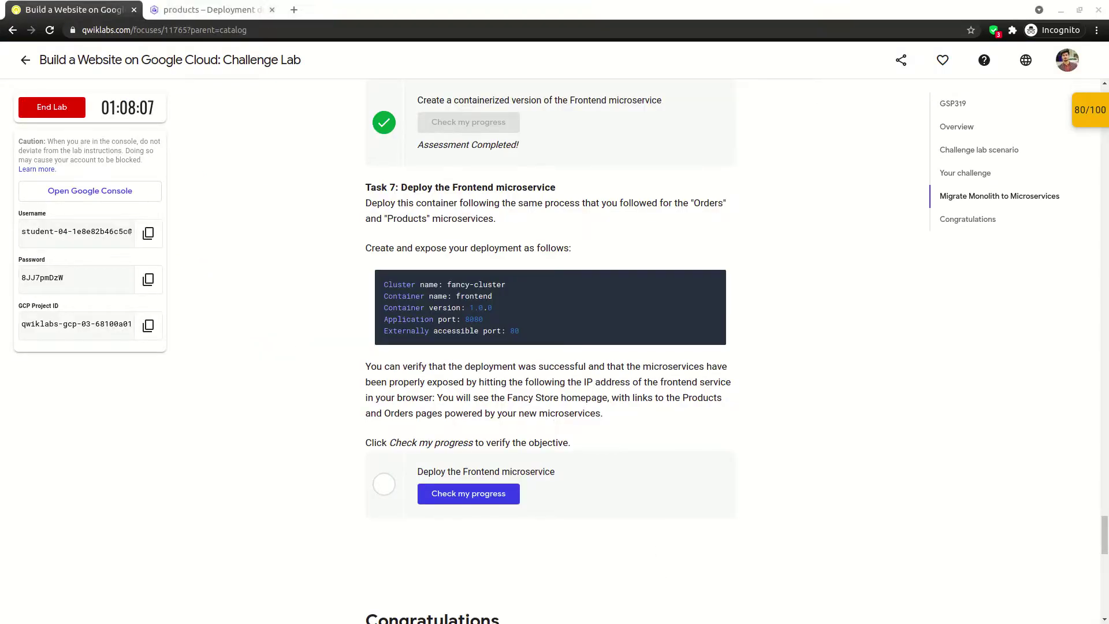
pyautogui.click(208, 9)
pyautogui.hotkey('ctrl', 'v')
pyautogui.press('Return')
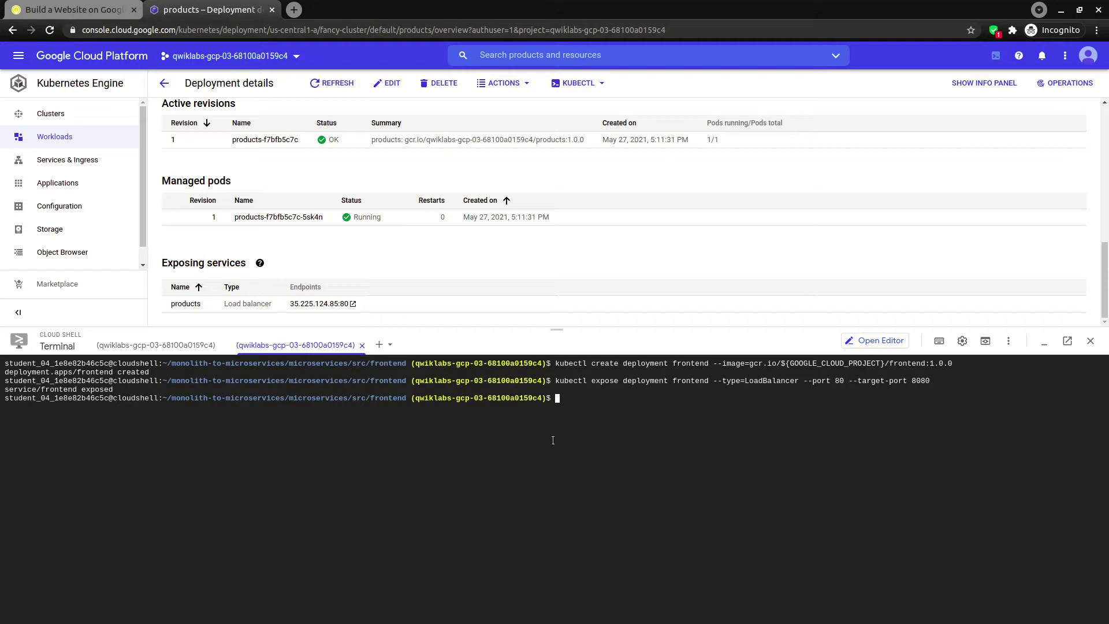
# - Return to the Qwiklabs instructions and check the lab progress for "Deploy the Frontend microservice"
pyautogui.click(75, 9)
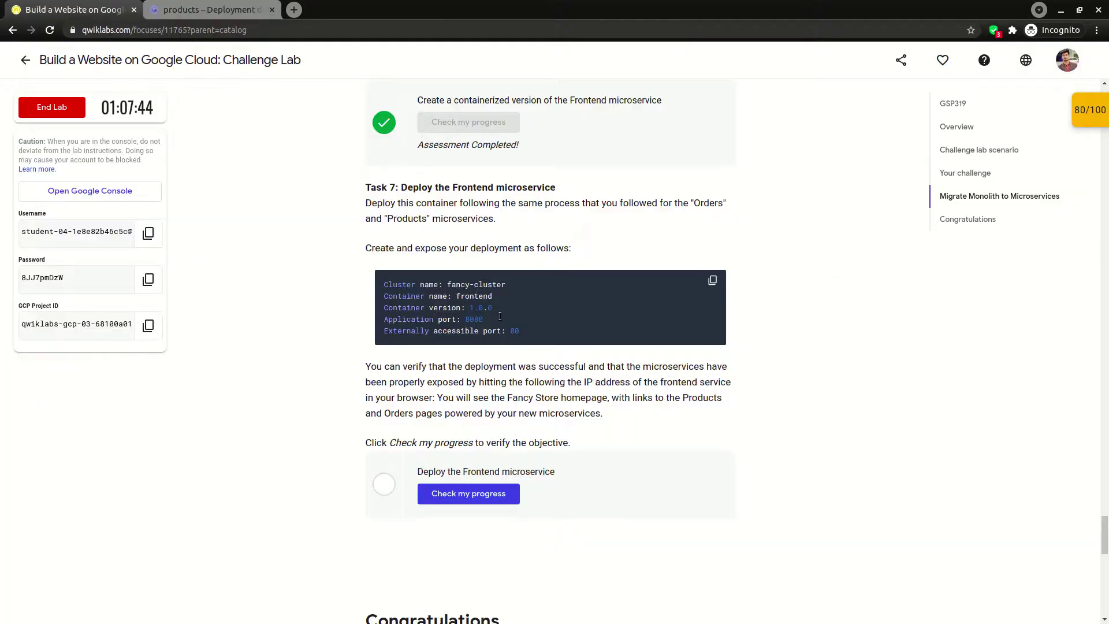
pyautogui.scroll(-1, 497, 434)
pyautogui.click(495, 434)
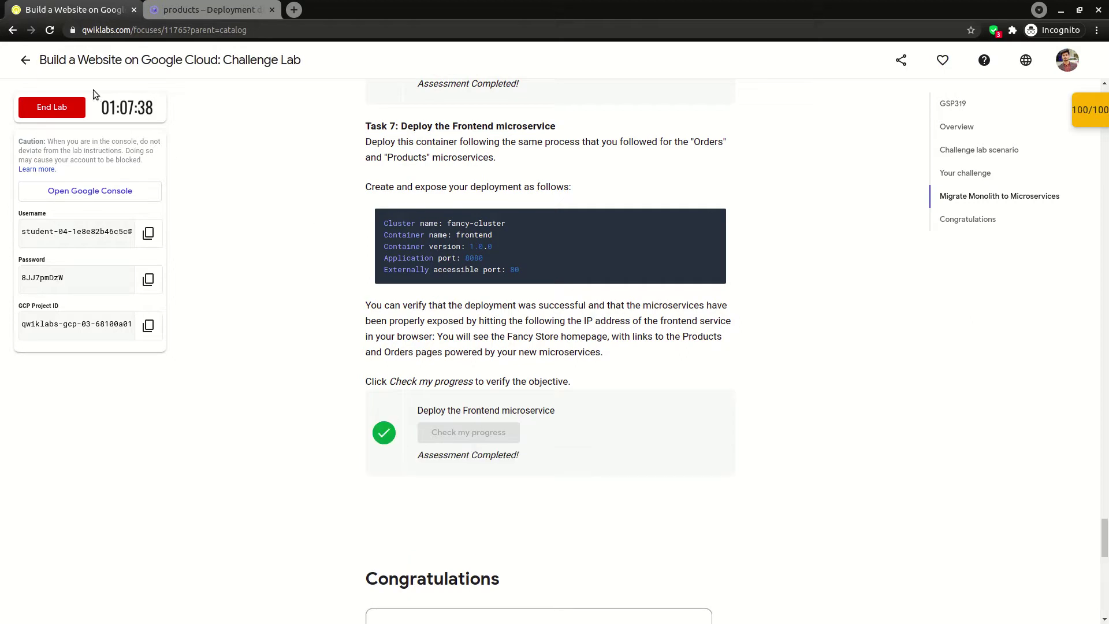
# - View the Congratulations section, end the lab and submit a five-star satisfaction rating without a comment
pyautogui.scroll(-5, 434, 333)
pyautogui.scroll(-1, 435, 332)
pyautogui.moveTo(376, 228); pyautogui.dragTo(594, 198)
pyautogui.click(69, 107)
pyautogui.click(643, 151)
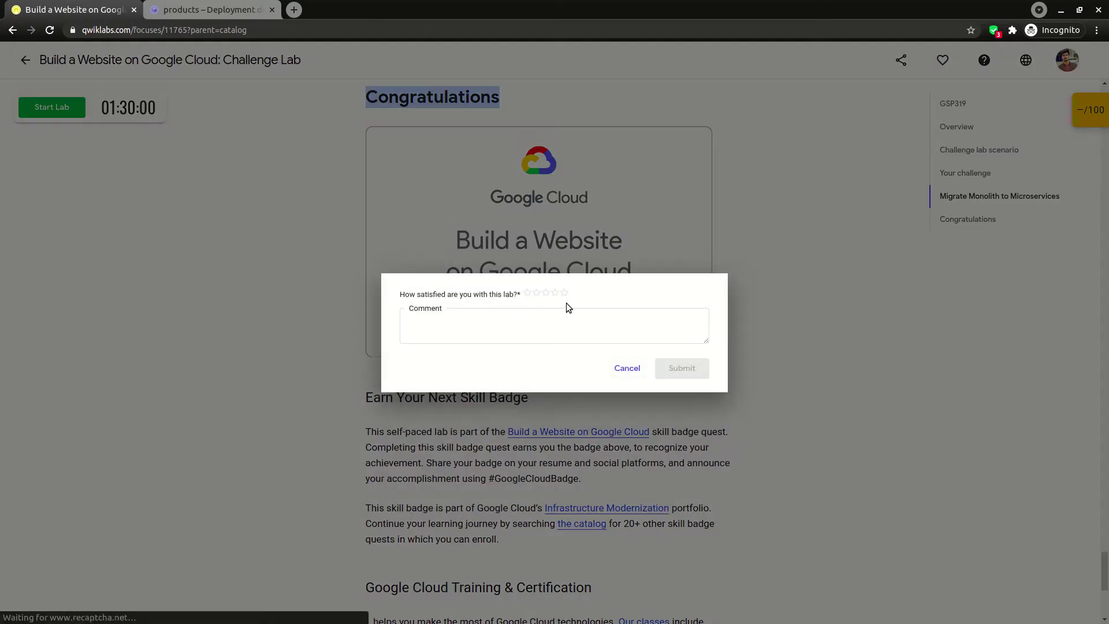
pyautogui.click(564, 292)
pyautogui.click(680, 368)
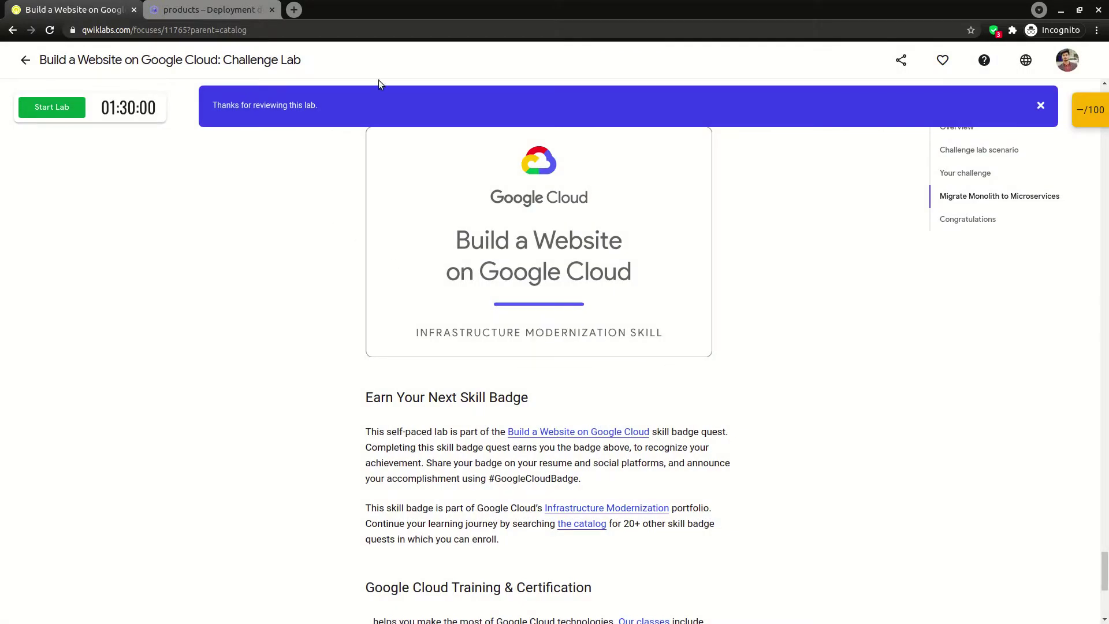
# - View the earned badges on the Qwiklabs public profile and open the My Learning page
pyautogui.click(1067, 61)
pyautogui.click(945, 240)
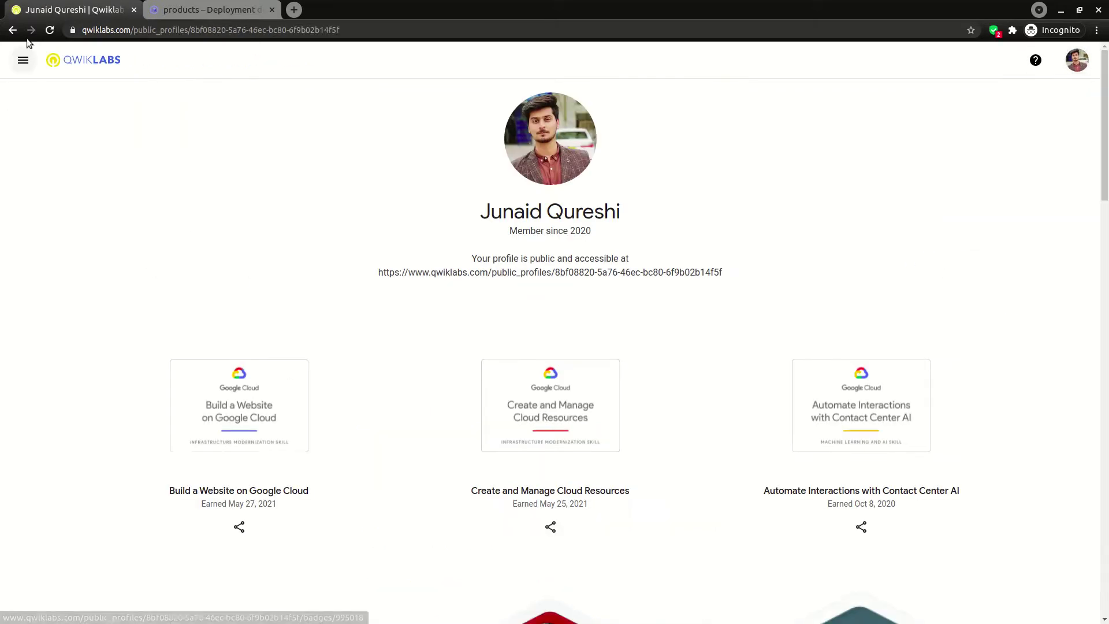
pyautogui.click(23, 60)
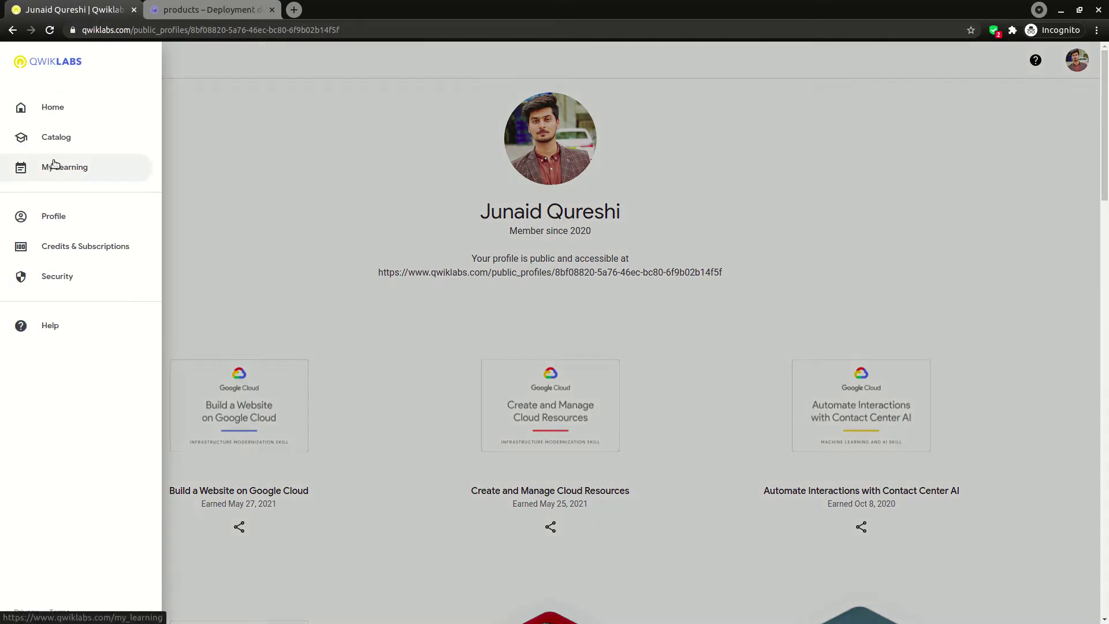
pyautogui.click(60, 159)
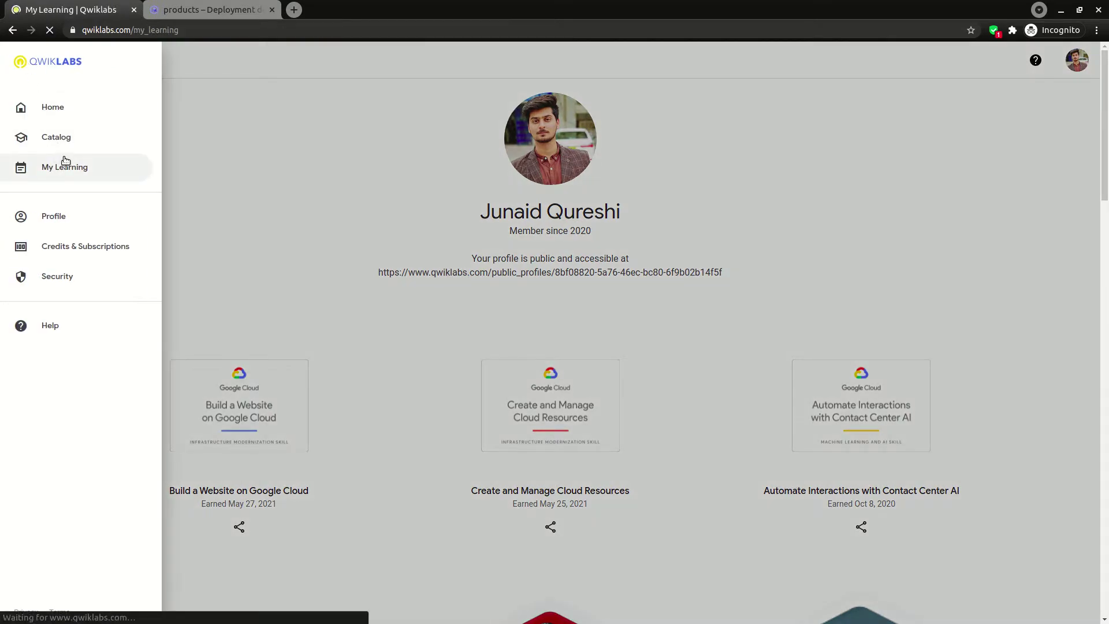